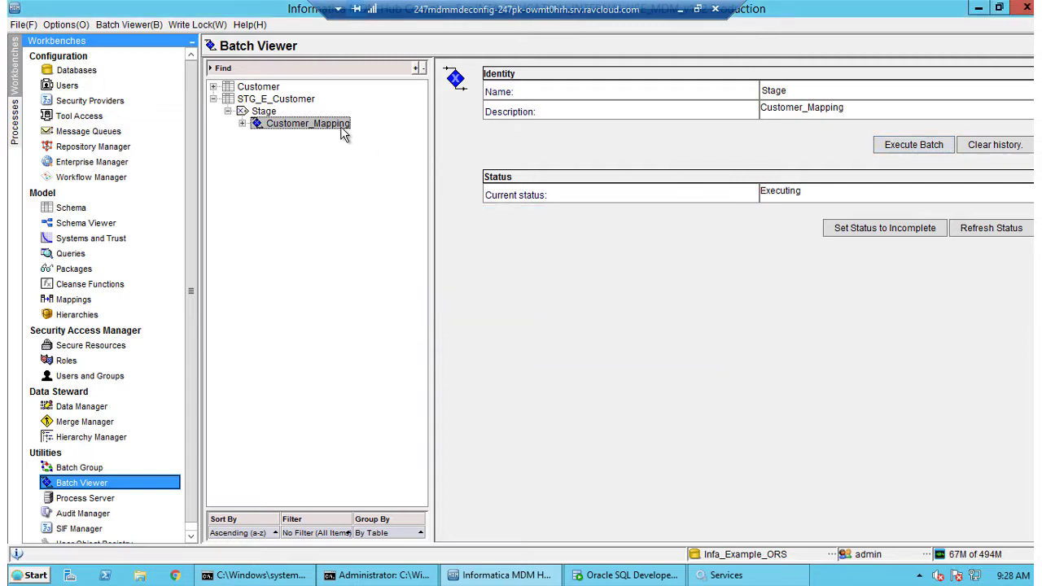
- Refresh the status of the Customer_Mapping stage job and check the results of its run
{"action": "left_click", "coordinate": [242, 124]}
{"action": "left_click", "coordinate": [328, 136]}
{"action": "left_click", "coordinate": [1013, 230]}
{"action": "left_click", "coordinate": [329, 137]}
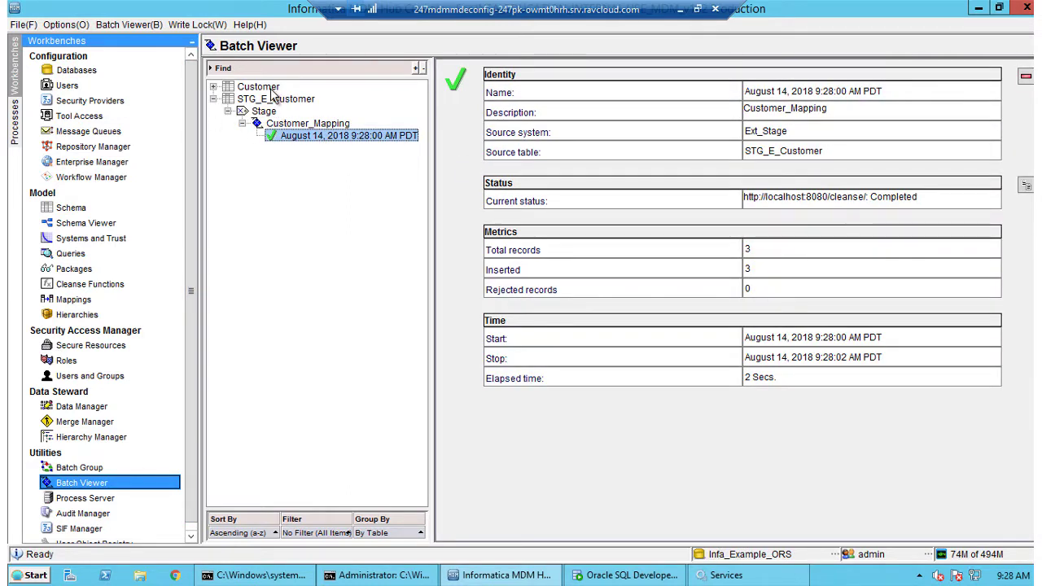
- Execute the Load from STG_E_Customer batch job for the Customer base object and check its run metrics
{"action": "double_click", "coordinate": [273, 88]}
{"action": "double_click", "coordinate": [263, 173]}
{"action": "left_click", "coordinate": [337, 186]}
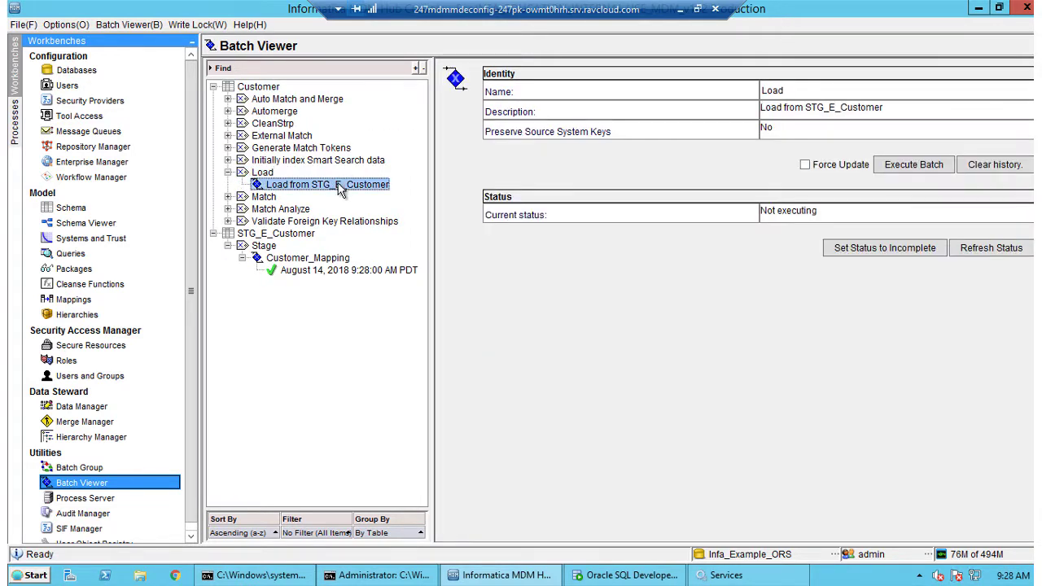
{"action": "left_click", "coordinate": [914, 168]}
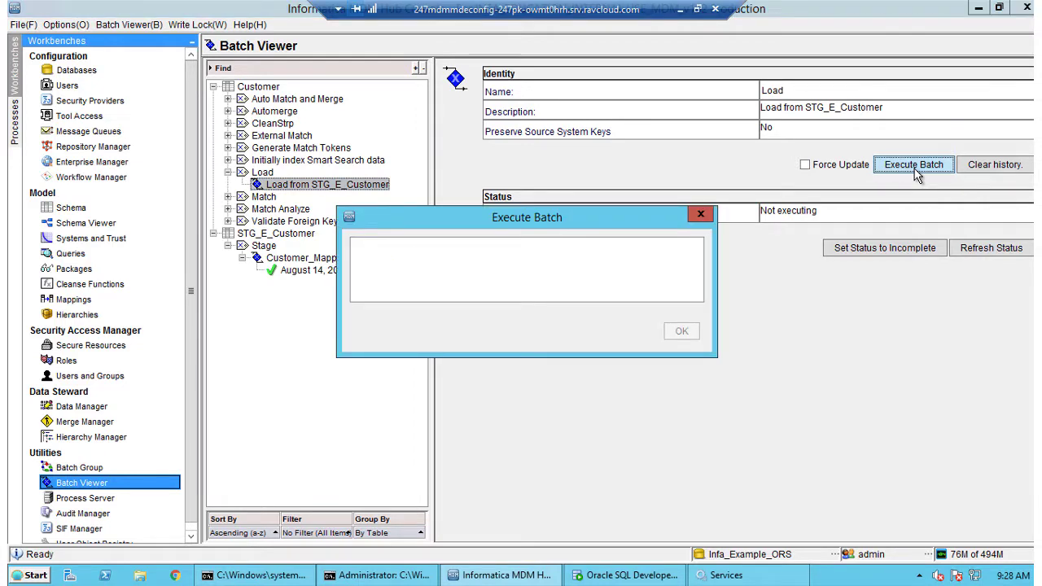
{"action": "left_click", "coordinate": [990, 255]}
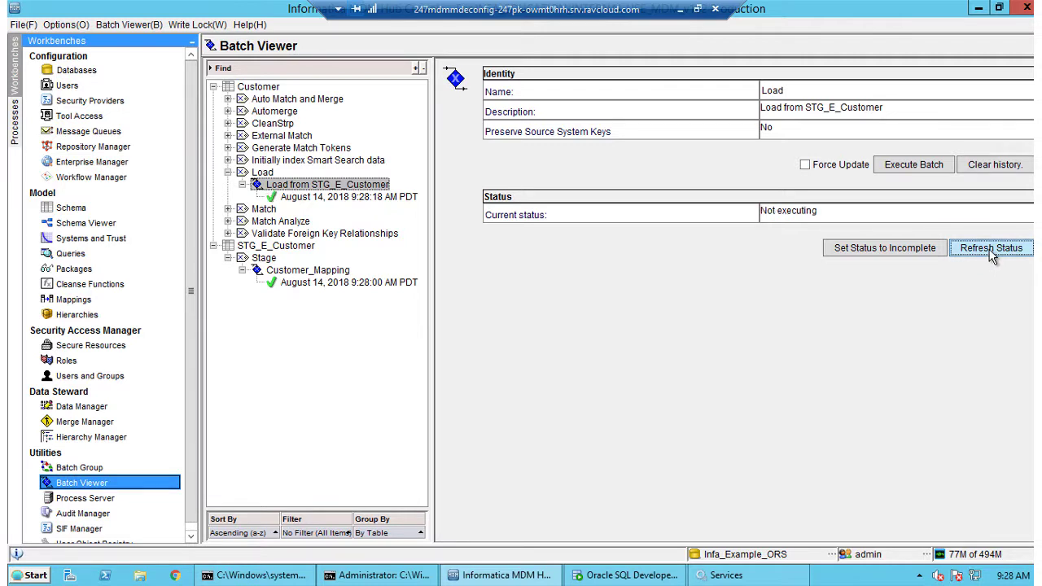
{"action": "left_click", "coordinate": [319, 200]}
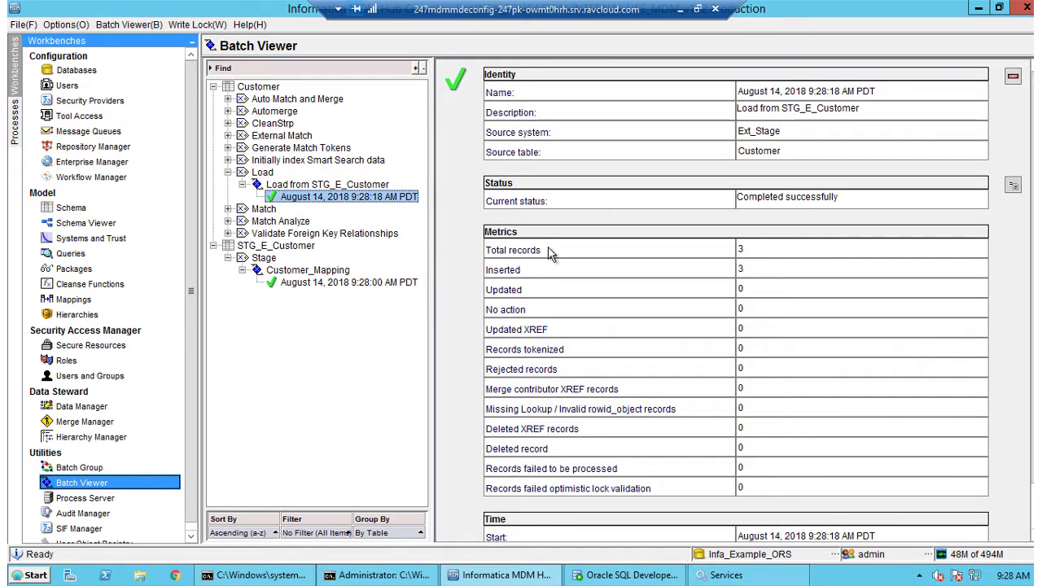
{"action": "double_click", "coordinate": [740, 269]}
- Examine the columns of the Customer External Match Input table in the schema
{"action": "left_click", "coordinate": [72, 207]}
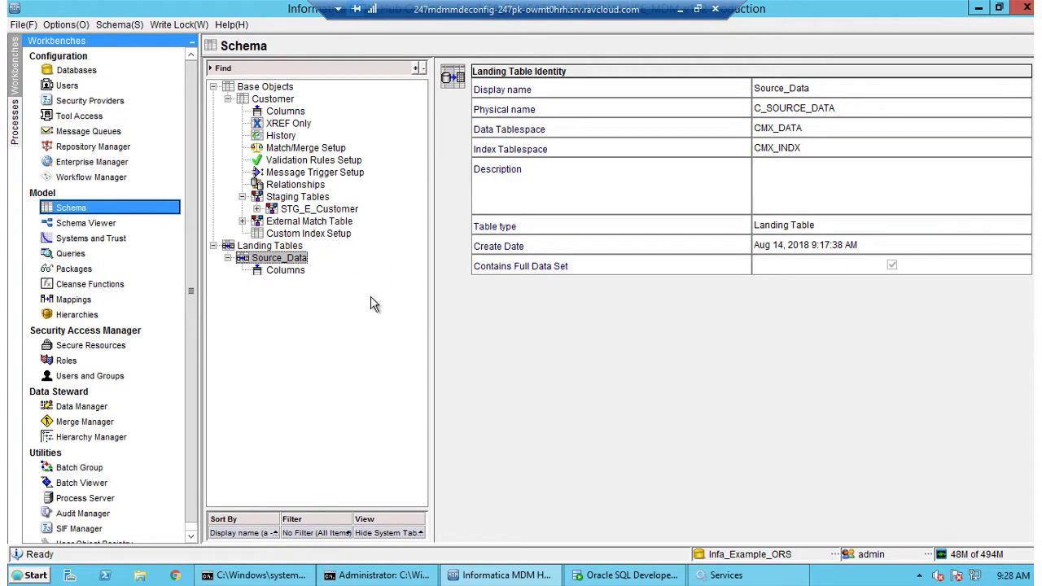
{"action": "left_click", "coordinate": [316, 226]}
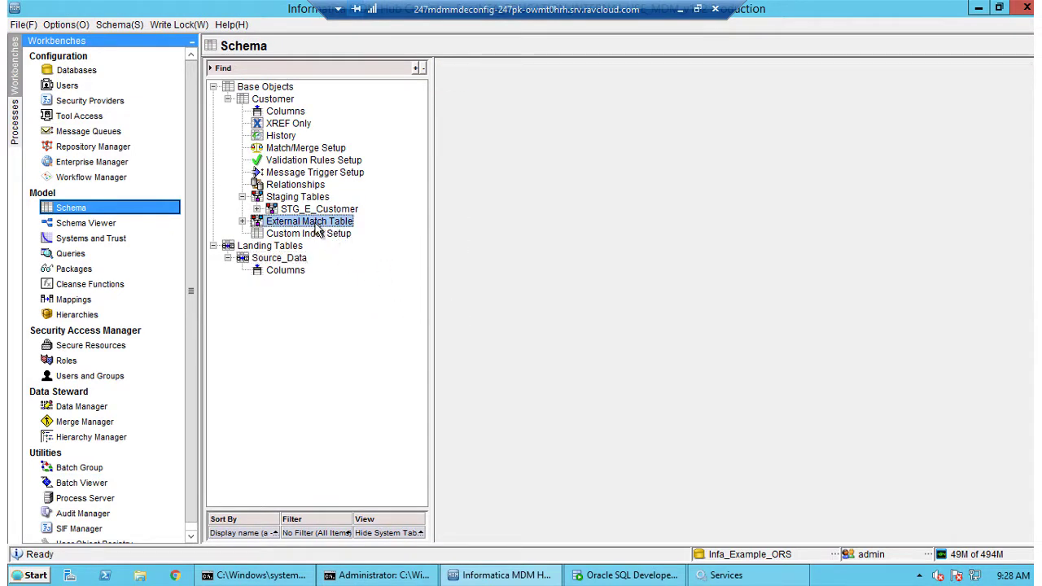
{"action": "double_click", "coordinate": [318, 230]}
{"action": "left_click", "coordinate": [399, 235]}
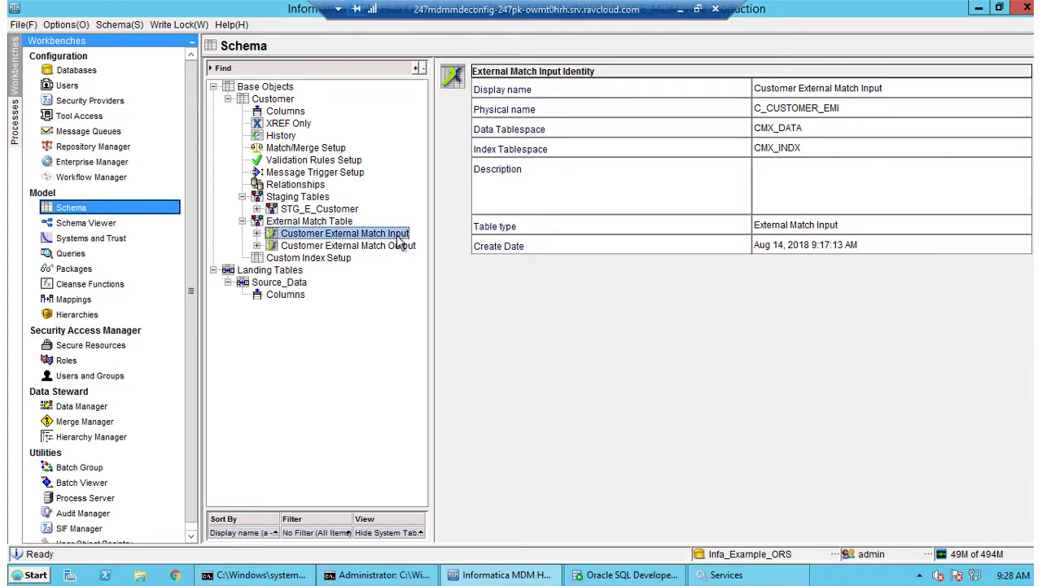
{"action": "left_click", "coordinate": [401, 247]}
{"action": "double_click", "coordinate": [398, 234]}
{"action": "left_click", "coordinate": [321, 245]}
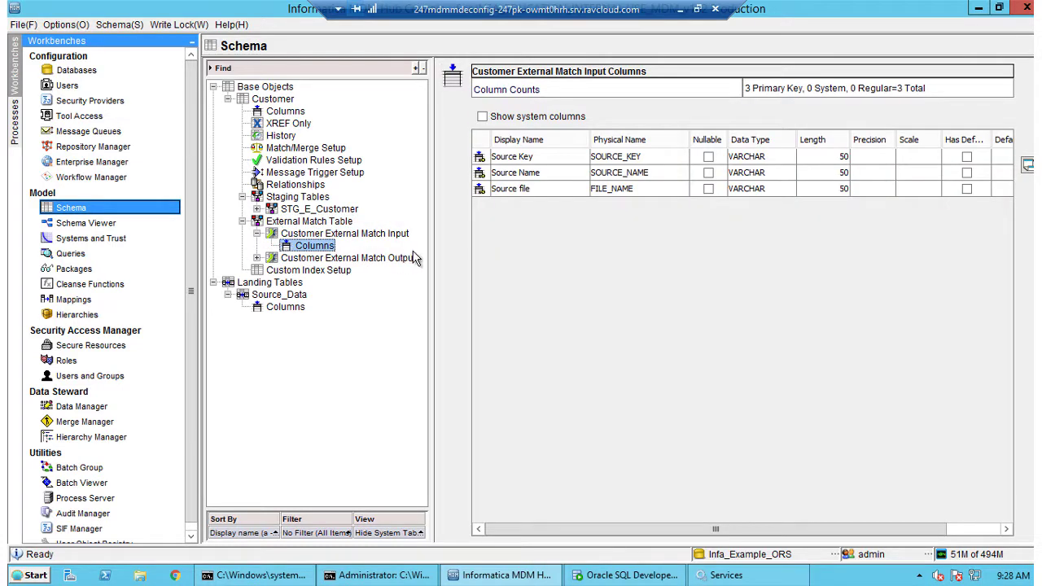
- Compare the columns of the Customer External Match Output table with those of the input table
{"action": "double_click", "coordinate": [407, 258]}
{"action": "left_click", "coordinate": [321, 272]}
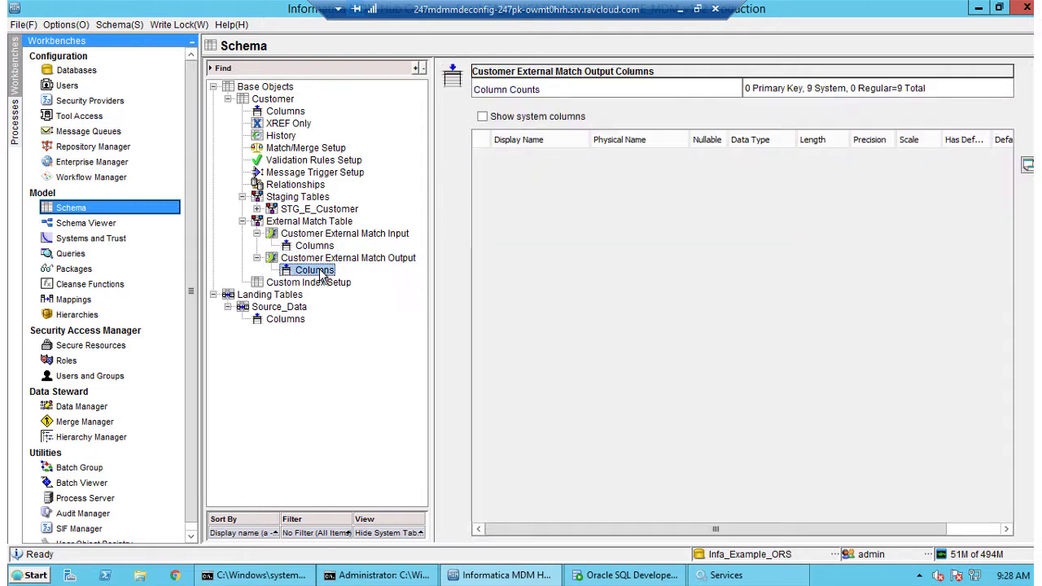
{"action": "left_click", "coordinate": [313, 247]}
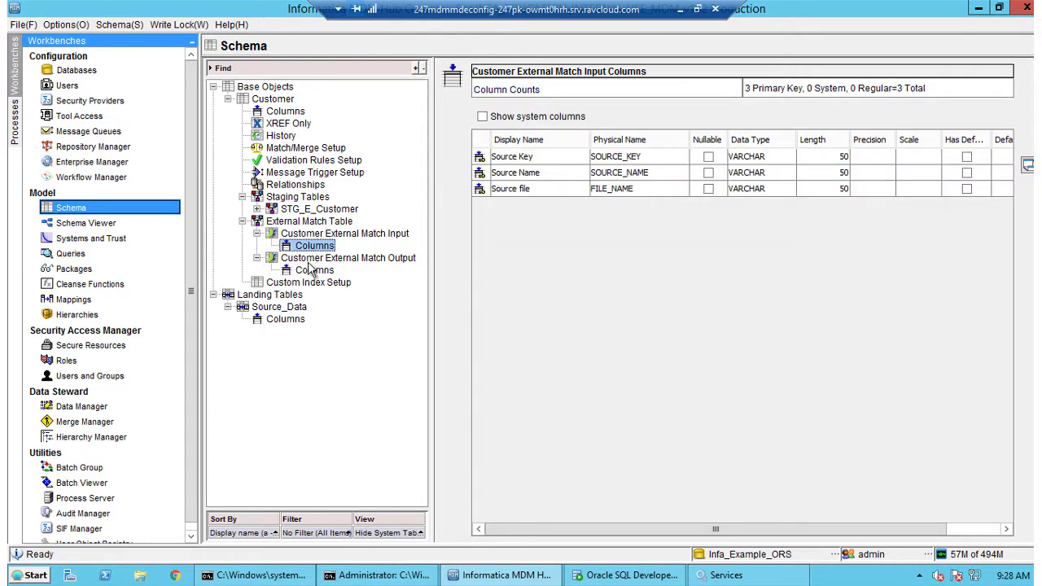
{"action": "left_click", "coordinate": [313, 271]}
{"action": "left_click", "coordinate": [314, 246]}
{"action": "left_click", "coordinate": [352, 236]}
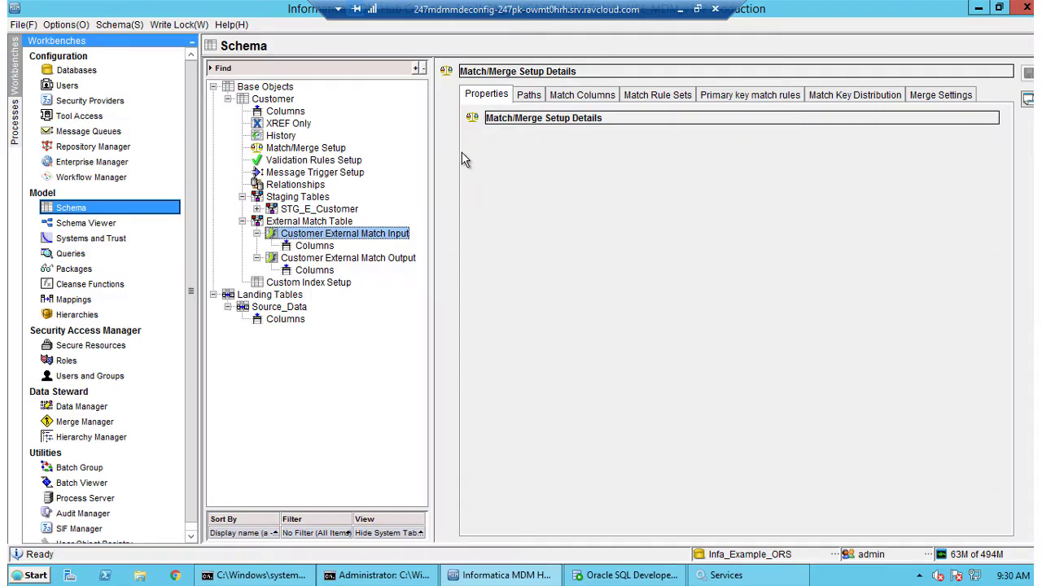
- Acquire the write lock and set the Customer Match/Search Strategy to Exact
{"action": "left_click", "coordinate": [179, 25]}
{"action": "key", "text": "Return"}
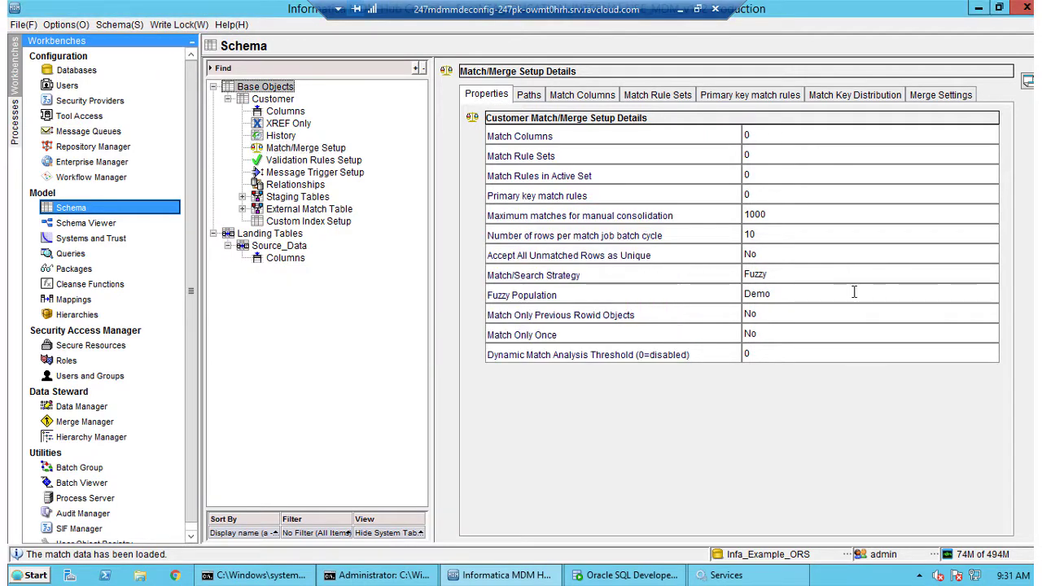
{"action": "left_click", "coordinate": [990, 280]}
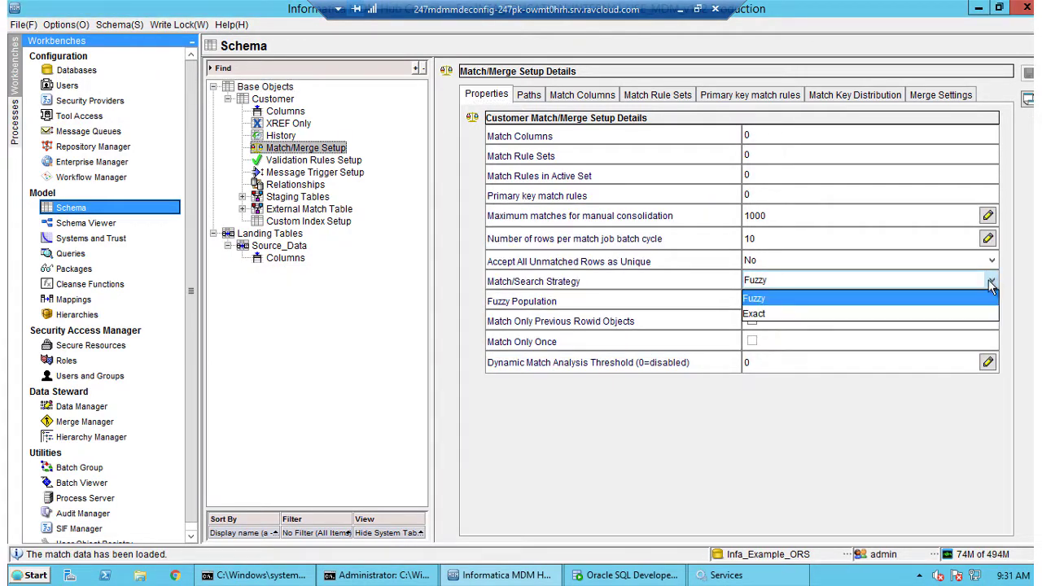
{"action": "left_click", "coordinate": [763, 316]}
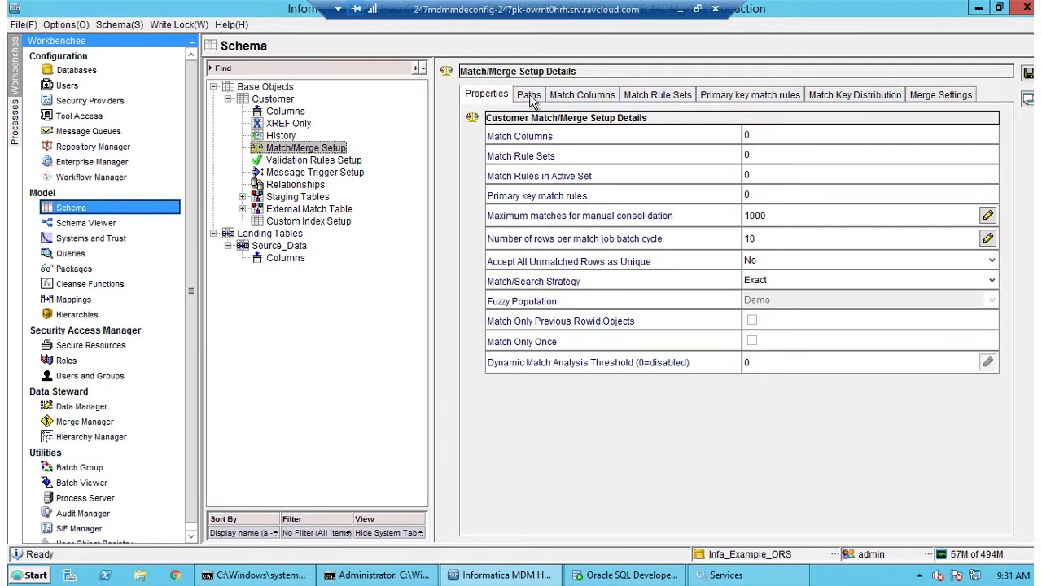
- Add an exact match column named First_NAme that uses the First Name column of the Customer table
{"action": "left_click", "coordinate": [566, 95]}
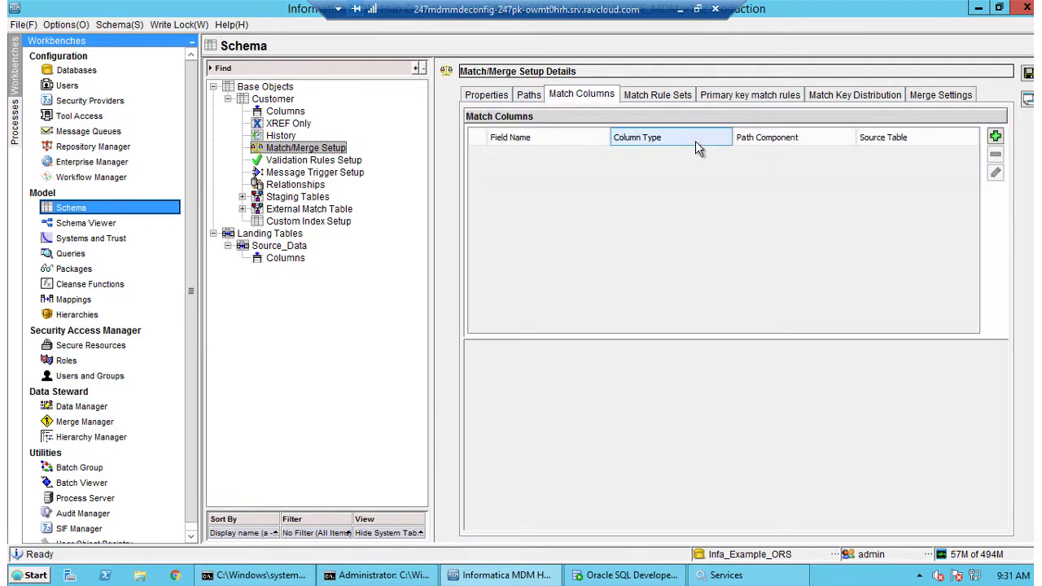
{"action": "left_click", "coordinate": [995, 137]}
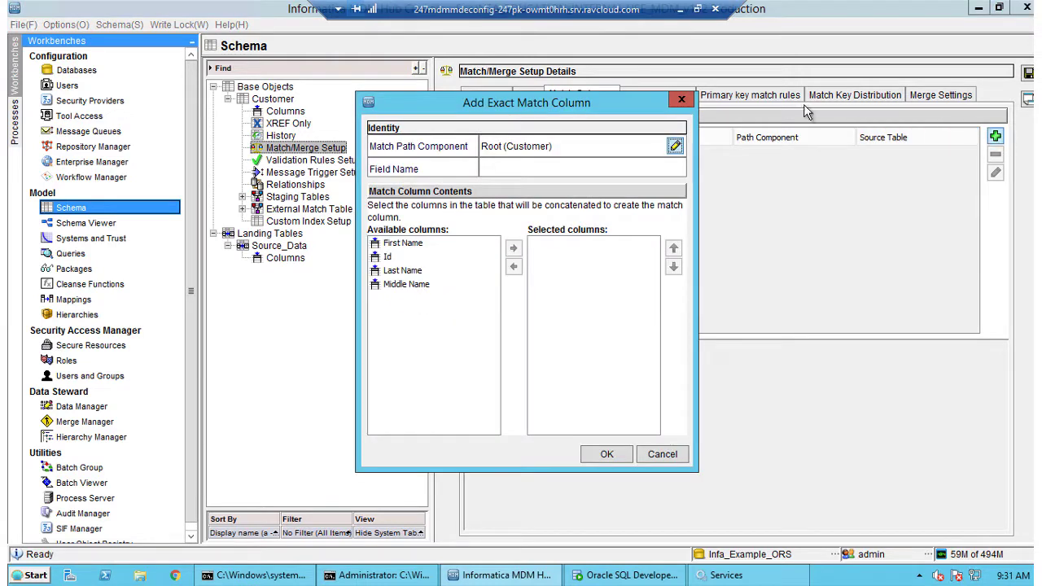
{"action": "left_click", "coordinate": [418, 246]}
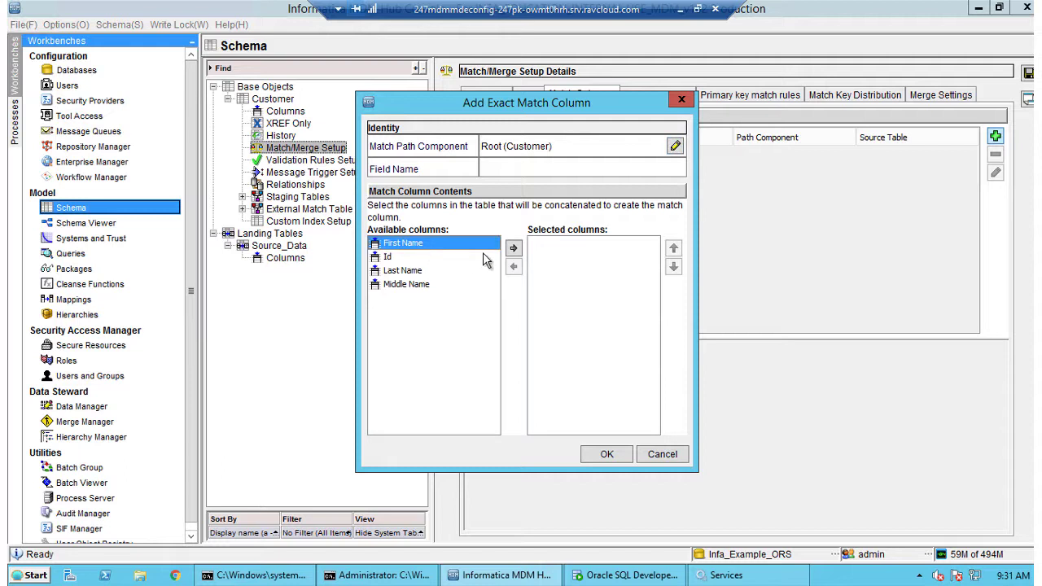
{"action": "left_click", "coordinate": [514, 250]}
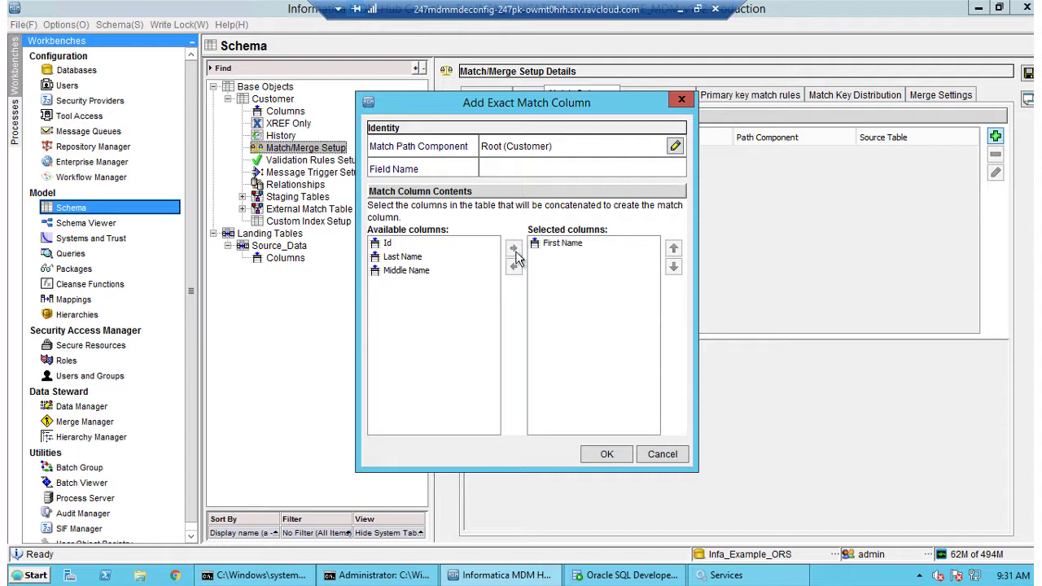
{"action": "left_click", "coordinate": [636, 172]}
{"action": "left_click", "coordinate": [600, 454]}
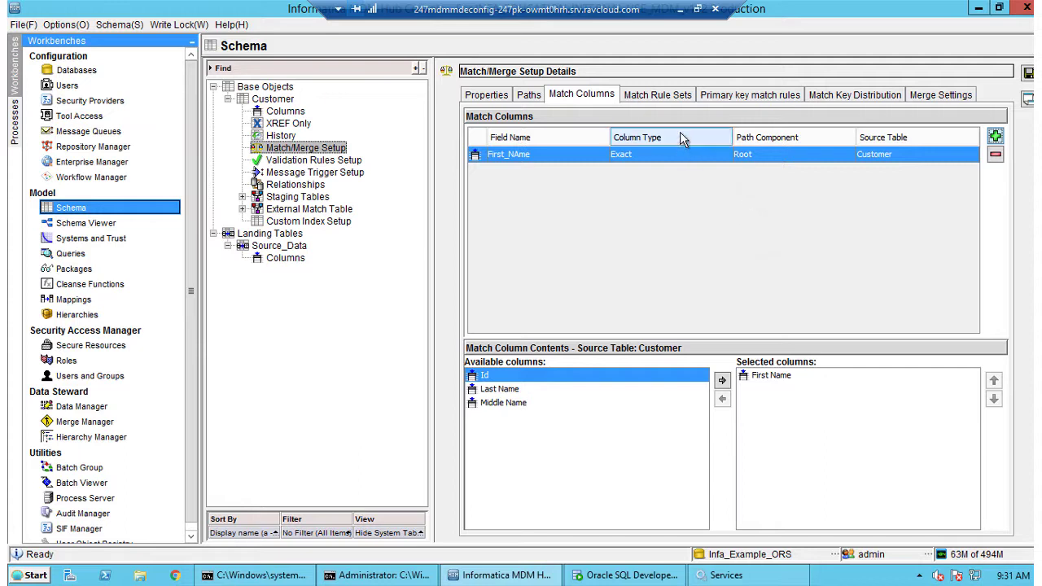
- Add a match rule set named My_RS to the Customer match setup
{"action": "left_click", "coordinate": [657, 95]}
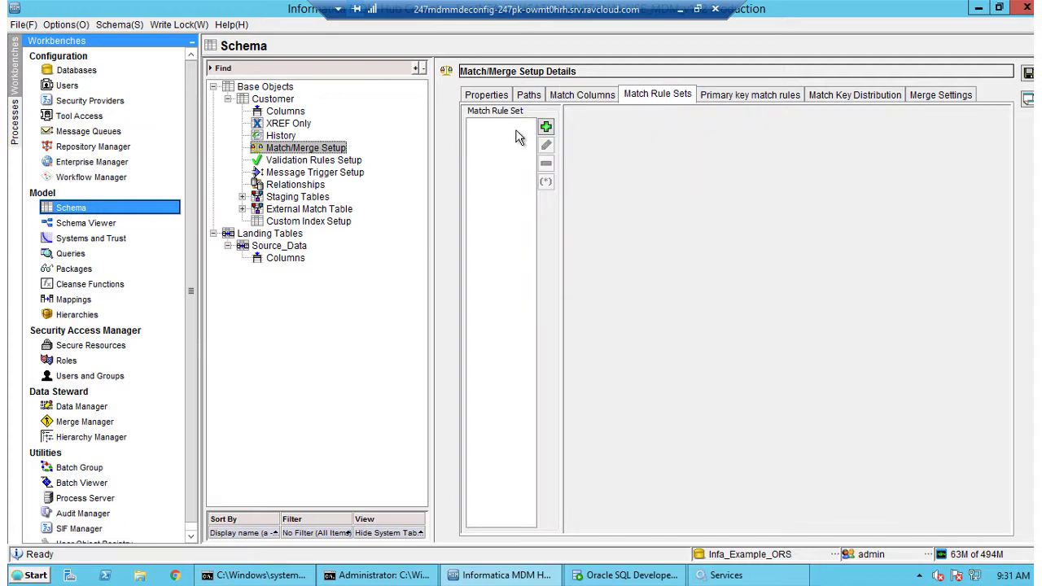
{"action": "left_click", "coordinate": [545, 127]}
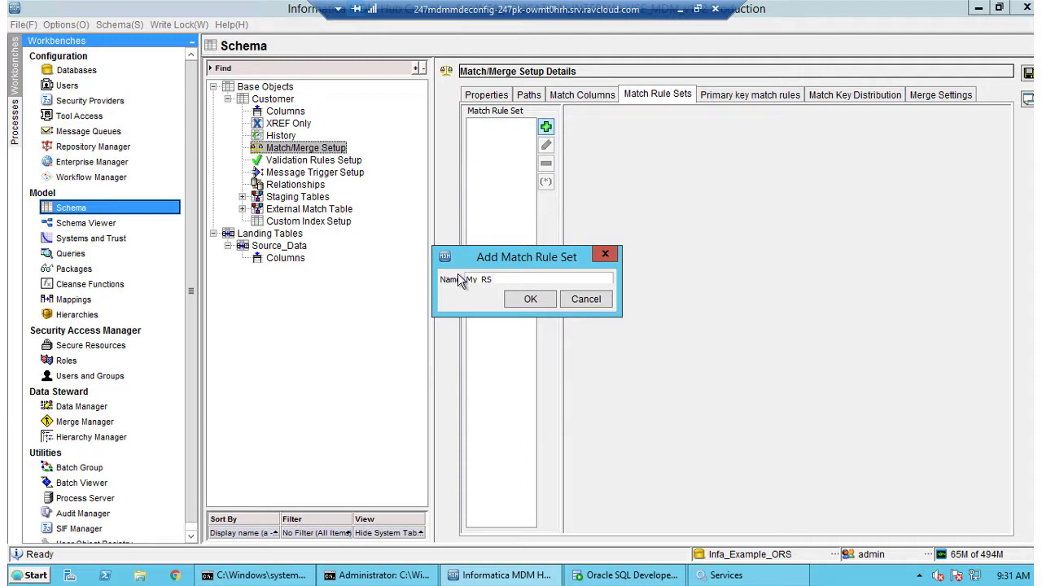
{"action": "left_click", "coordinate": [536, 301]}
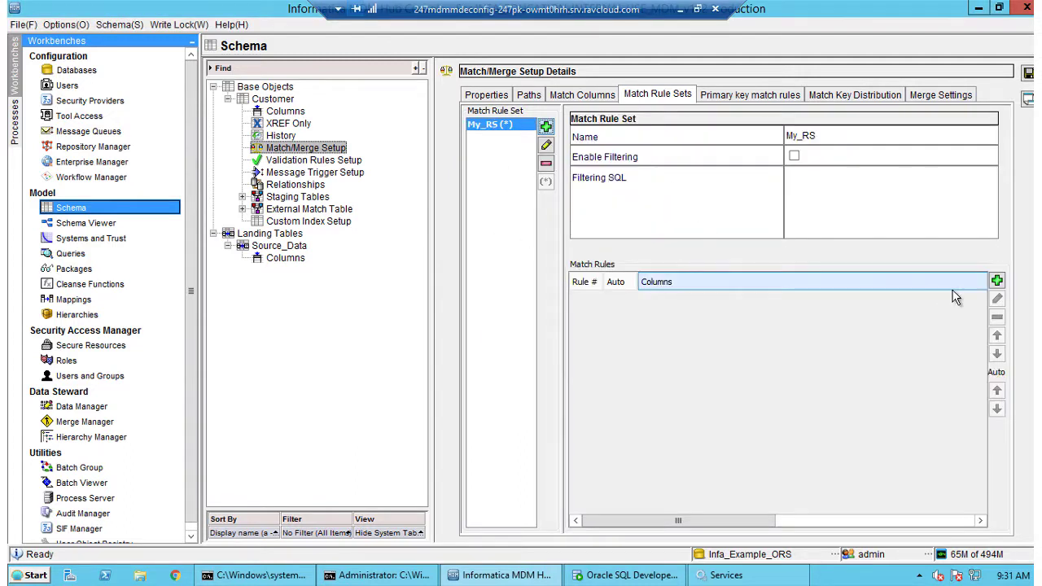
- Add a match rule on the First_NAme exact column to My_RS and save the match setup
{"action": "left_click", "coordinate": [996, 281]}
{"action": "left_click", "coordinate": [494, 192]}
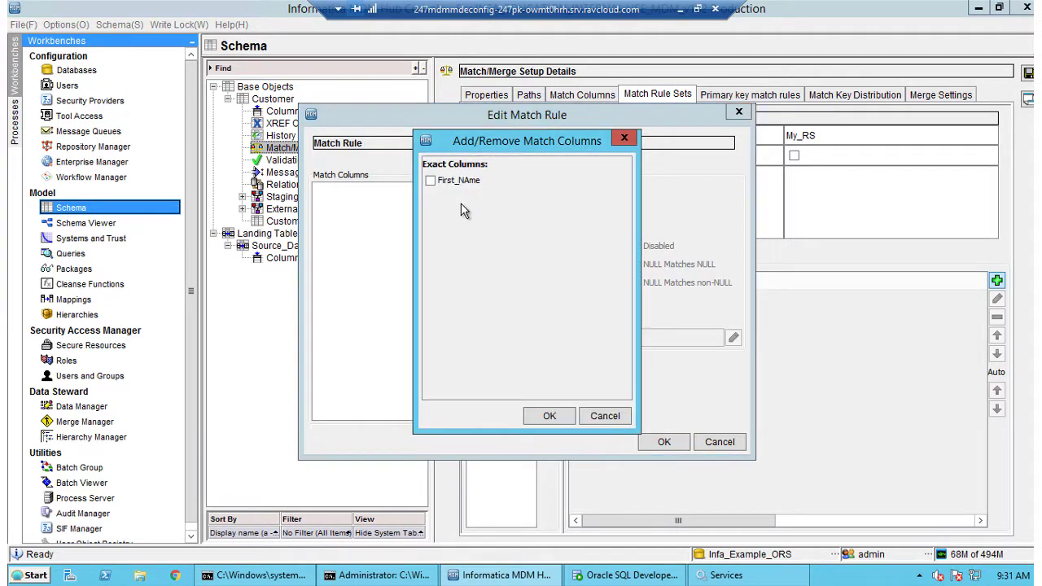
{"action": "left_click", "coordinate": [547, 413]}
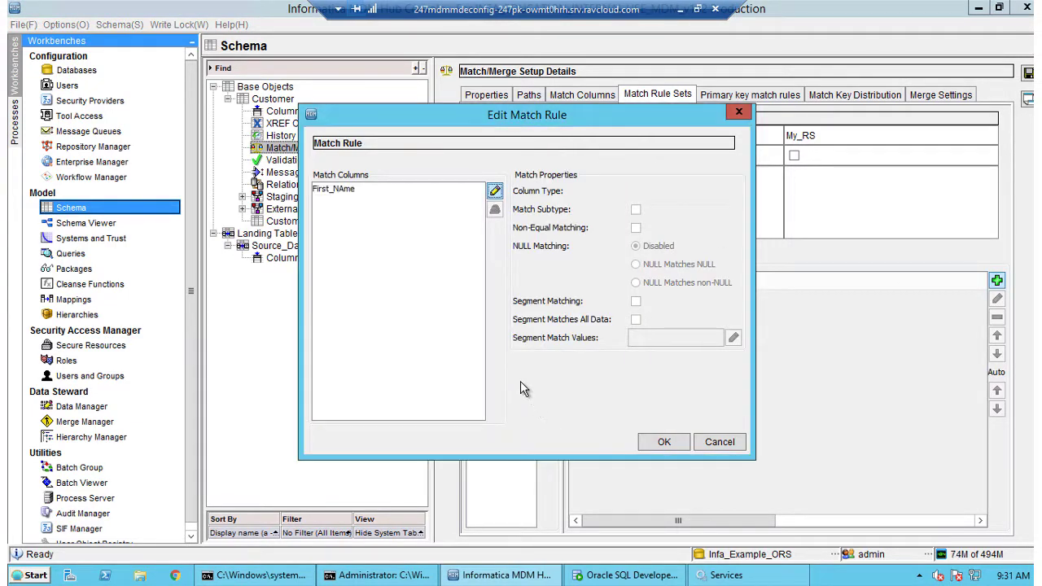
{"action": "left_click", "coordinate": [348, 194]}
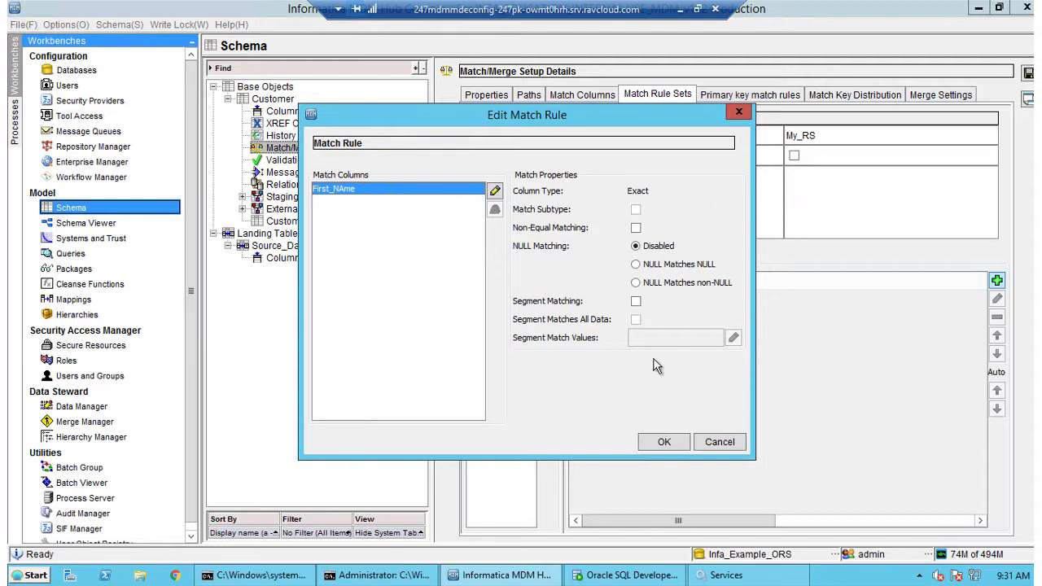
{"action": "left_click", "coordinate": [663, 444]}
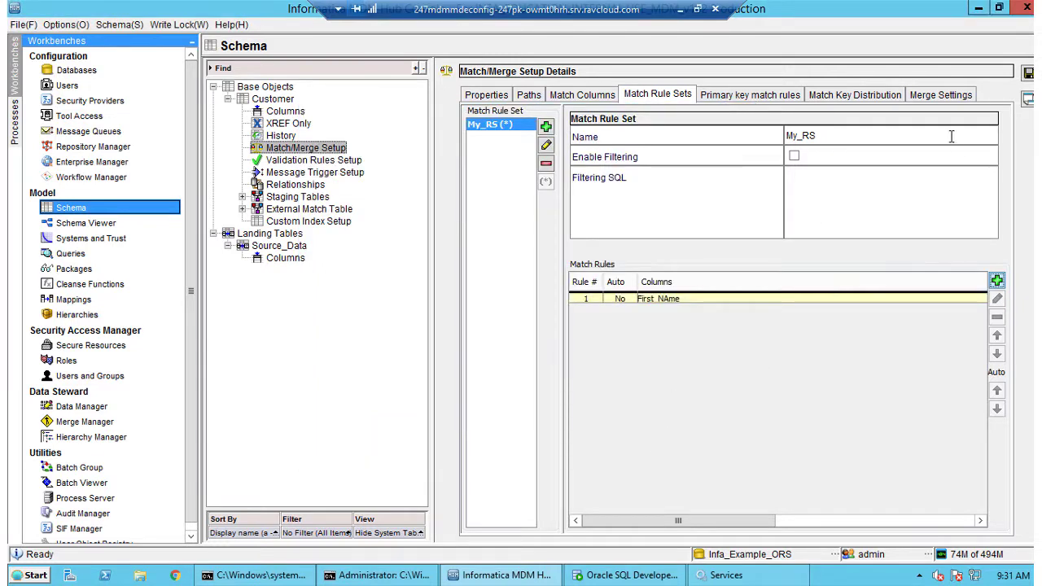
{"action": "left_click", "coordinate": [1027, 73]}
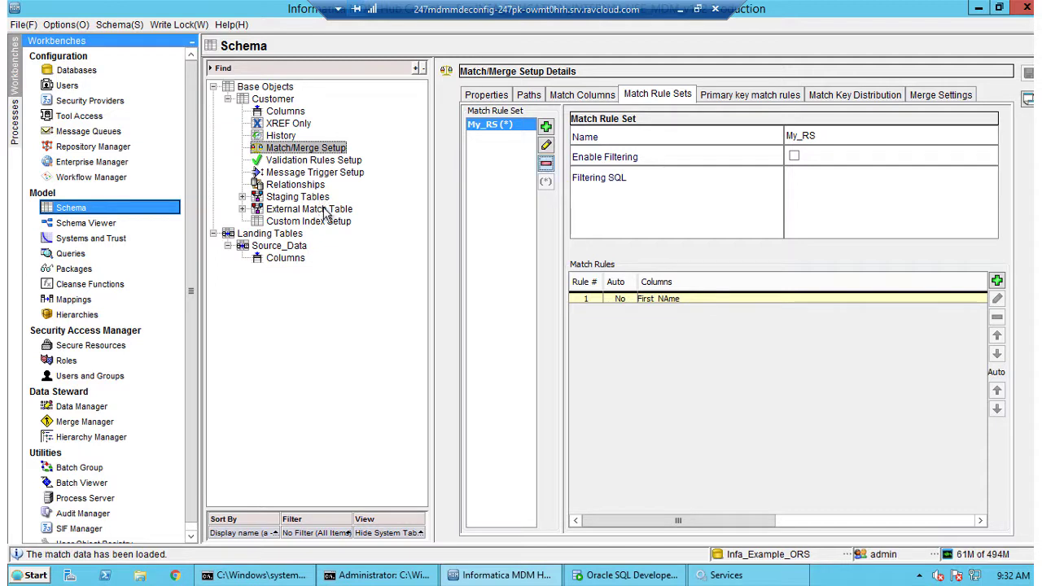
- Check the First_NAme match column's contents and look for it among the Customer External Match Input columns
{"action": "left_click", "coordinate": [582, 95]}
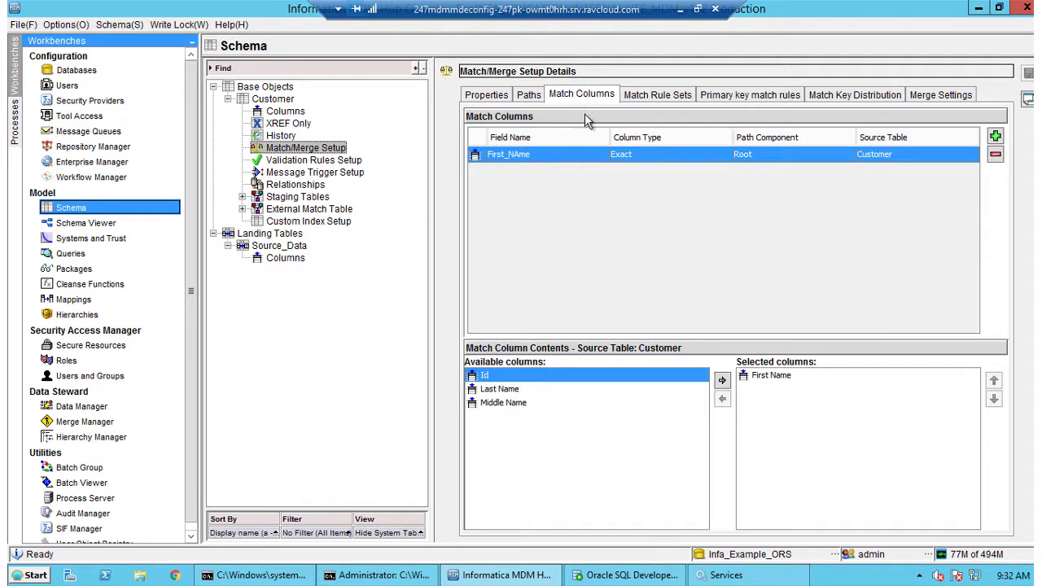
{"action": "left_click", "coordinate": [790, 376]}
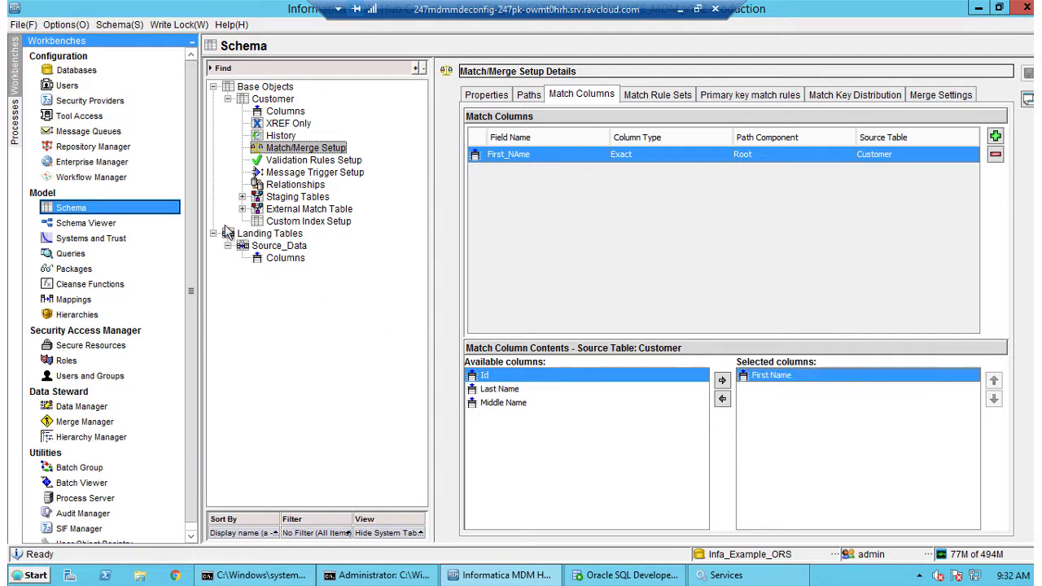
{"action": "double_click", "coordinate": [310, 209]}
{"action": "double_click", "coordinate": [333, 221]}
{"action": "left_click", "coordinate": [326, 233]}
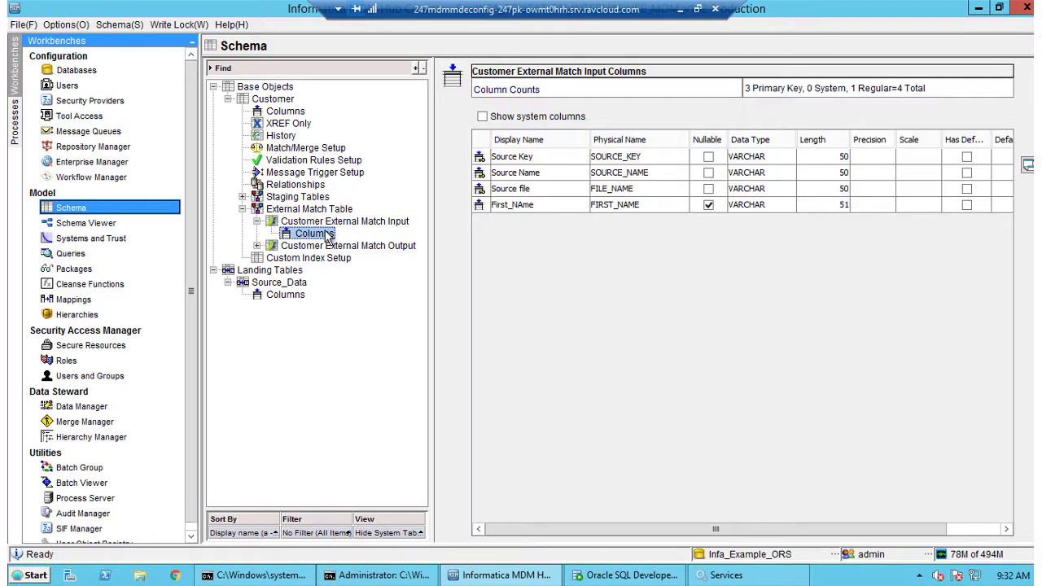
{"action": "left_click", "coordinate": [506, 210]}
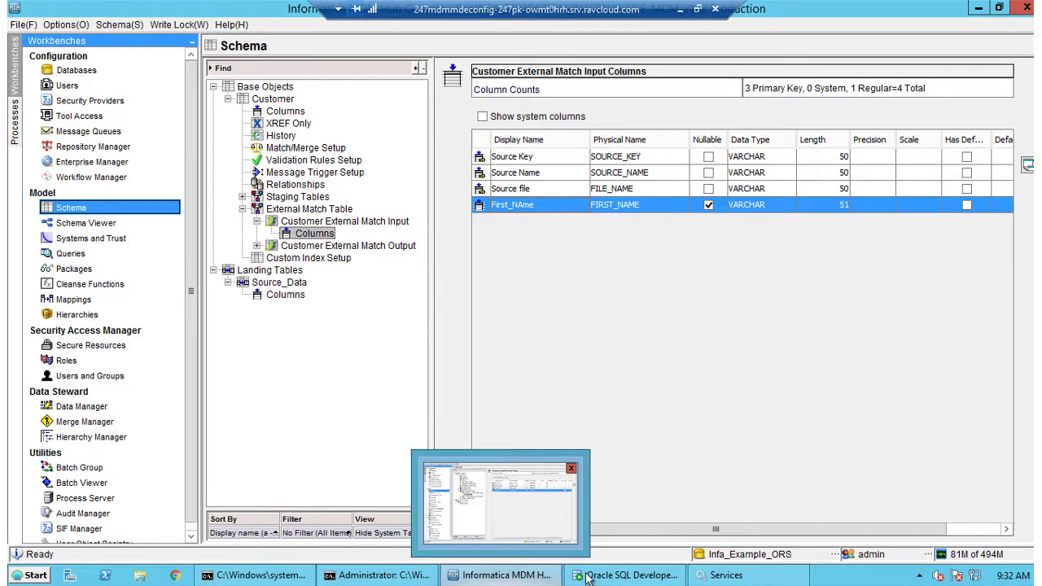
- Switch to Oracle SQL Developer and examine the FIRST_NAME values of the records in the C_CUSTOMER table
{"action": "left_click", "coordinate": [623, 575]}
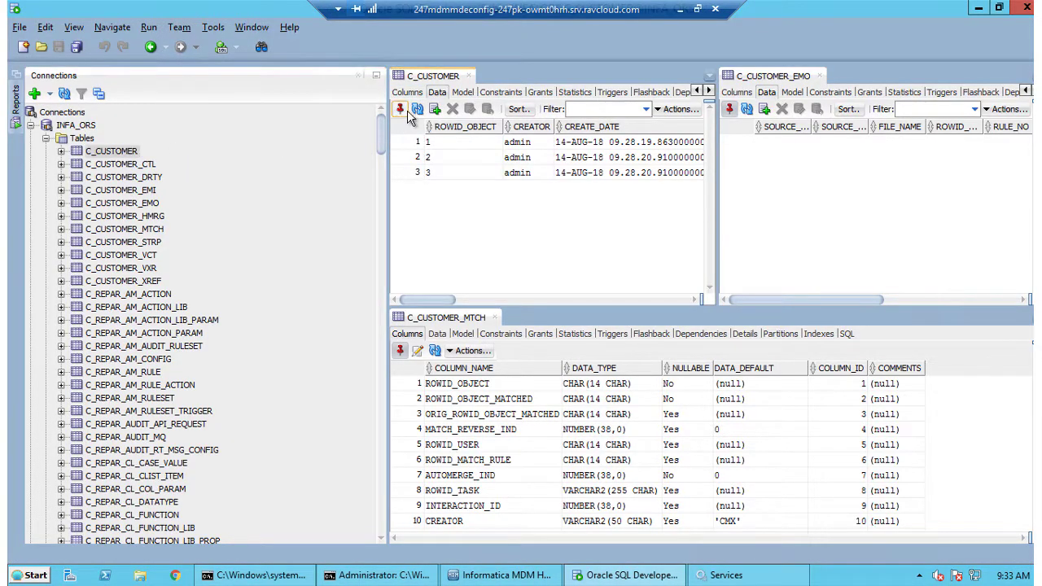
{"action": "left_click", "coordinate": [521, 300]}
{"action": "left_click_drag", "start_coordinate": [522, 299], "coordinate": [690, 297]}
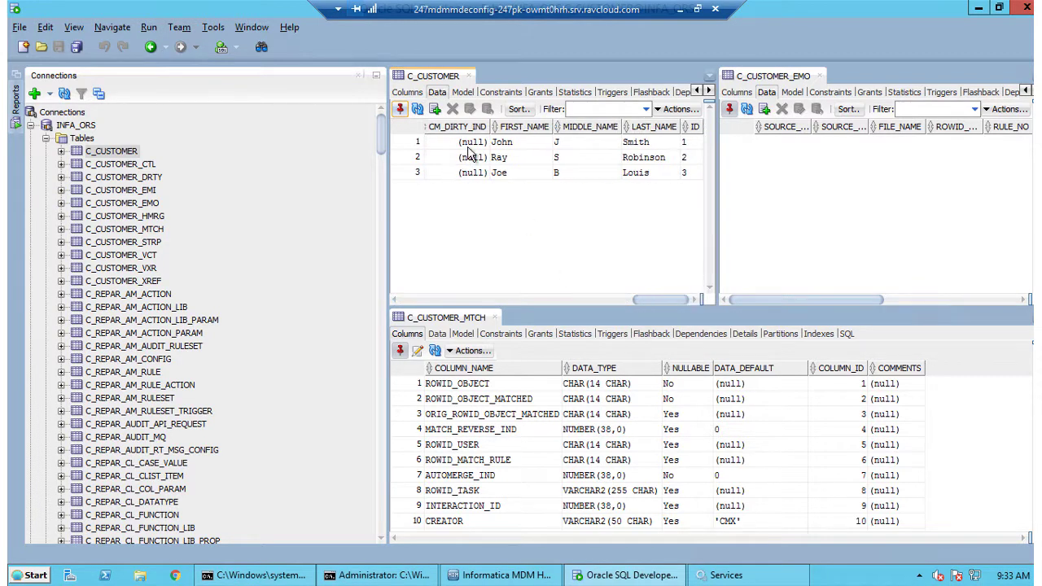
{"action": "left_click", "coordinate": [509, 141]}
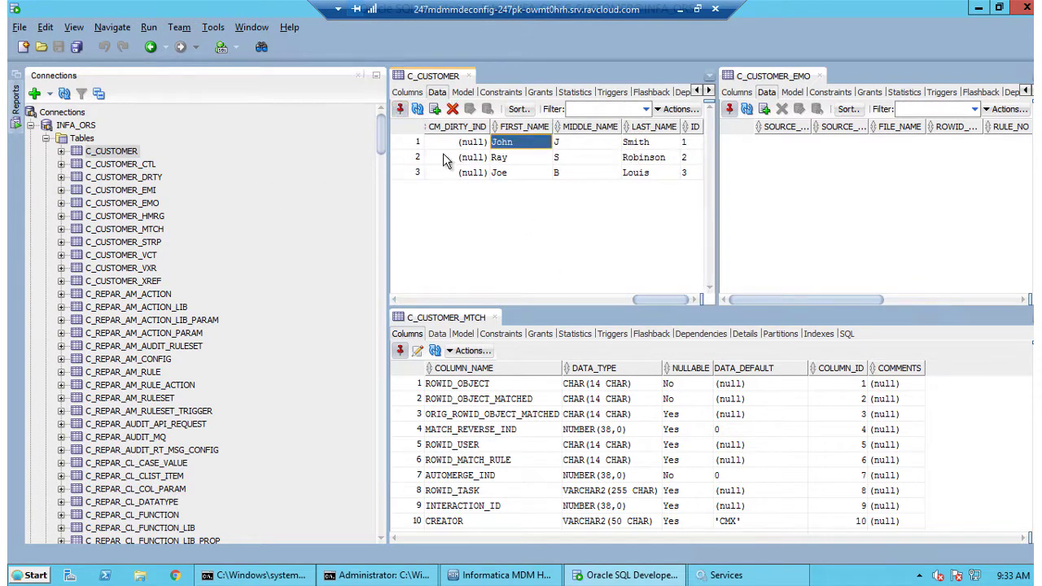
- Add a row with SOURCE_KEY 1 to the C_CUSTOMER_EMI table data and widen the SOURCE_KEY and SOURCE_NAME columns
{"action": "left_click", "coordinate": [149, 193]}
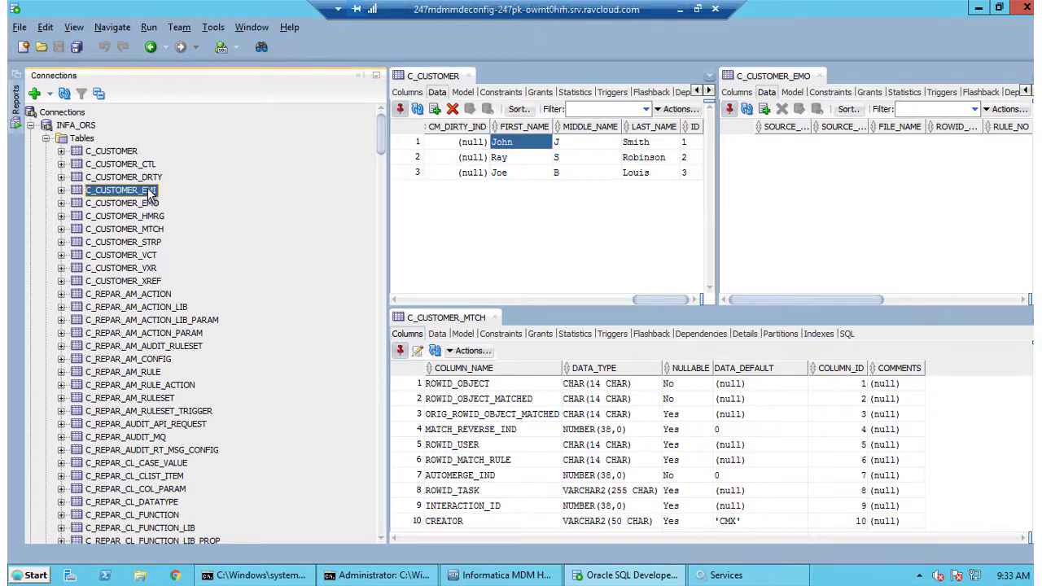
{"action": "left_click", "coordinate": [437, 92]}
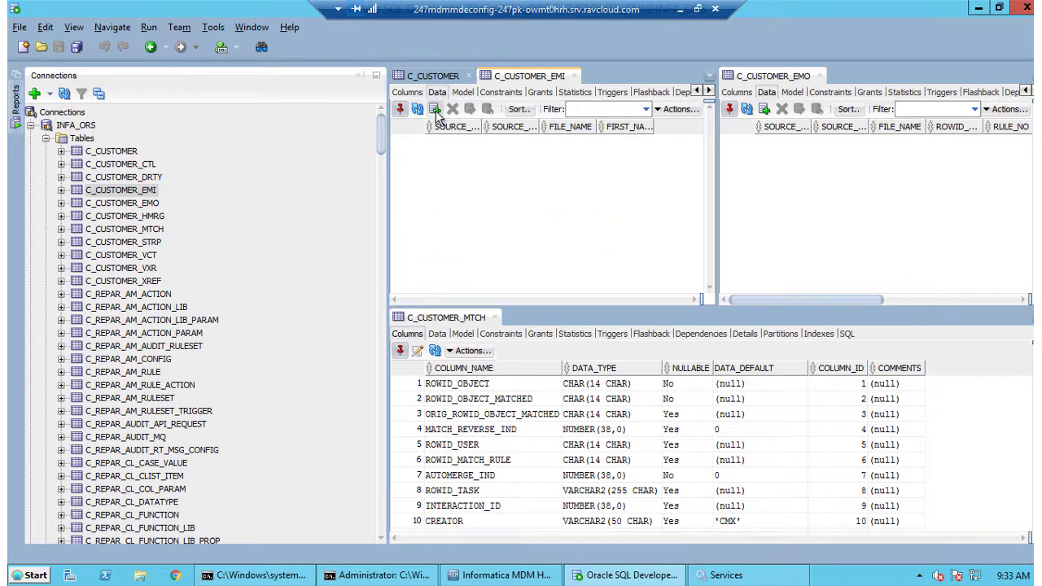
{"action": "left_click", "coordinate": [434, 109]}
{"action": "type", "text": "1"}
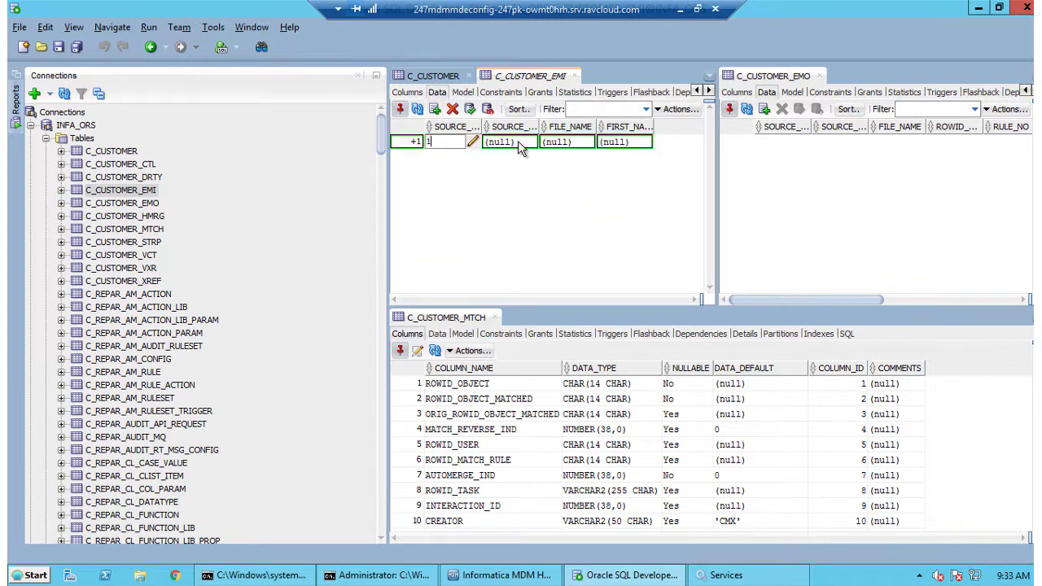
{"action": "left_click_drag", "start_coordinate": [480, 127], "coordinate": [514, 127]}
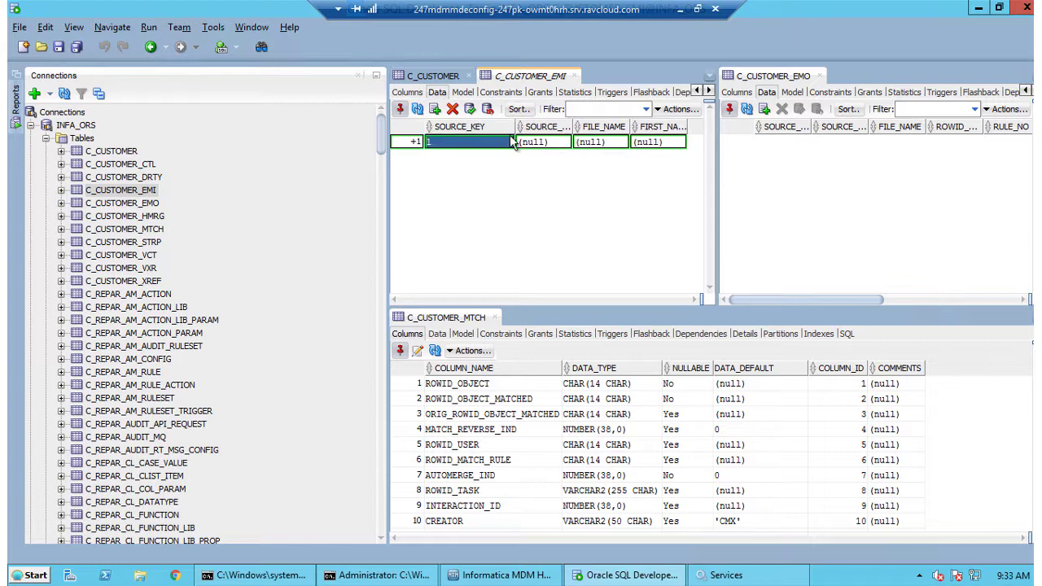
{"action": "left_click_drag", "start_coordinate": [717, 207], "coordinate": [843, 196]}
{"action": "left_click_drag", "start_coordinate": [571, 127], "coordinate": [611, 126]}
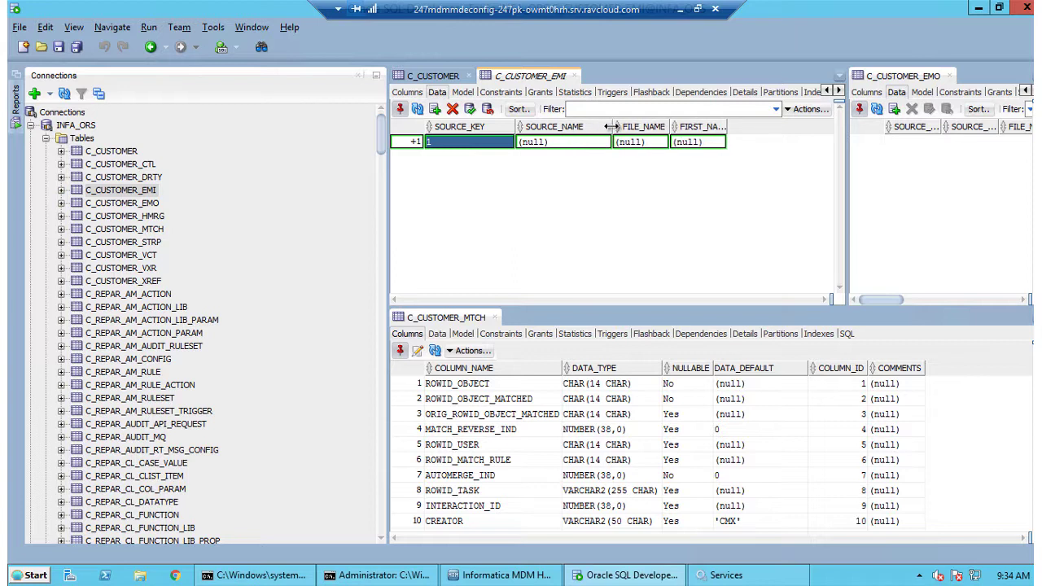
- Set the new row's SOURCE_NAME and FIRST_NAME to the first C_CUSTOMER record's first name, and its FILE_NAME to 1
{"action": "double_click", "coordinate": [551, 142]}
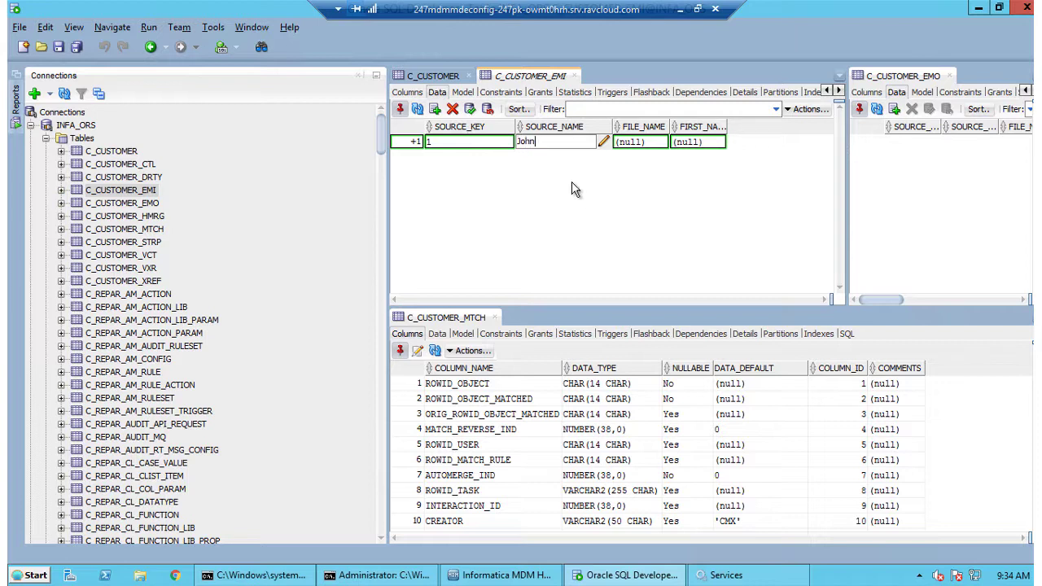
{"action": "type", "text": "John"}
{"action": "key", "text": "Return"}
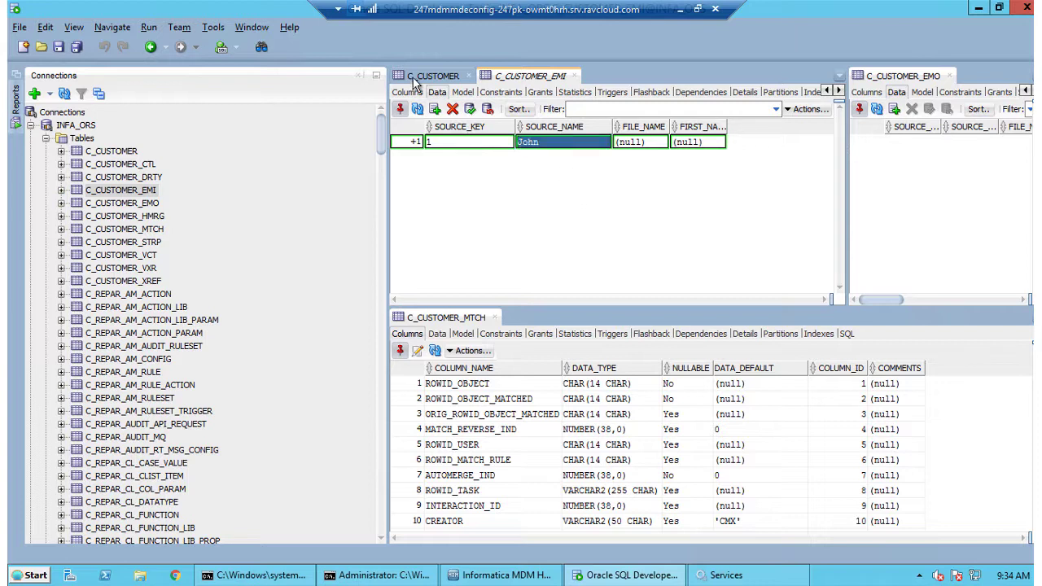
{"action": "double_click", "coordinate": [631, 141]}
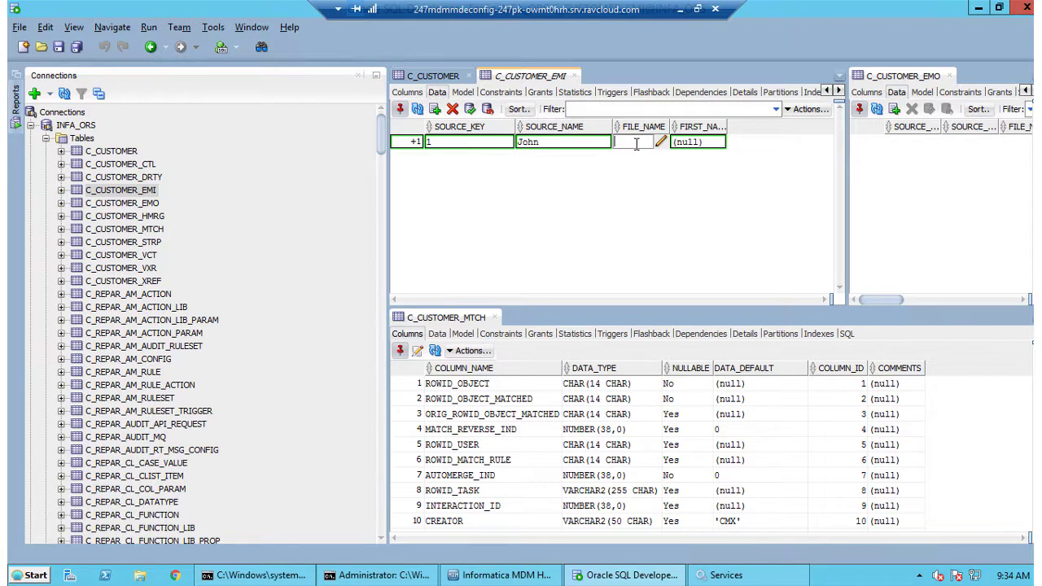
{"action": "double_click", "coordinate": [696, 143]}
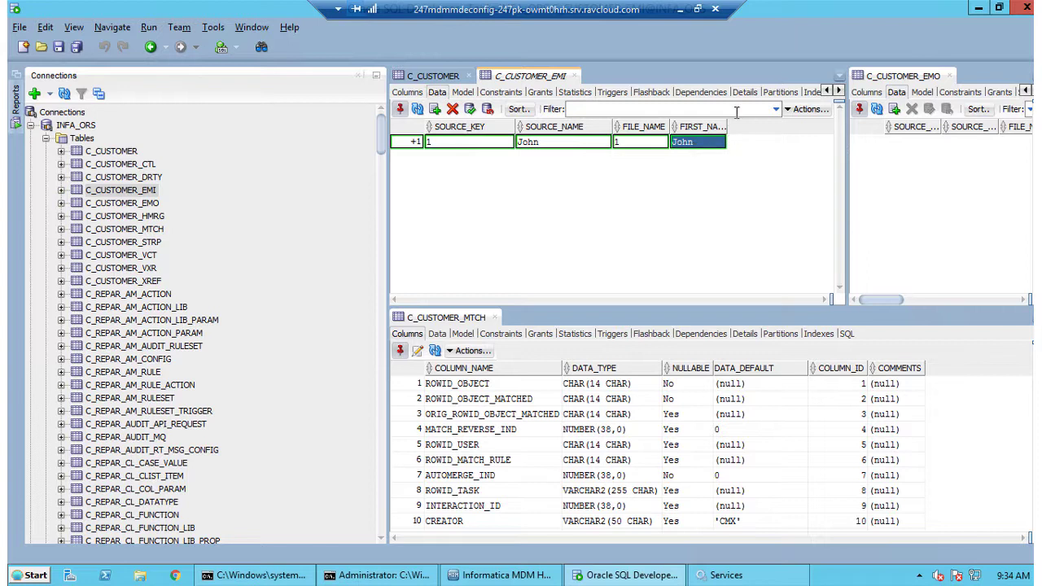
- Check the new row's first name against the C_CUSTOMER records and commit the row to C_CUSTOMER_EMI
{"action": "left_click", "coordinate": [439, 78]}
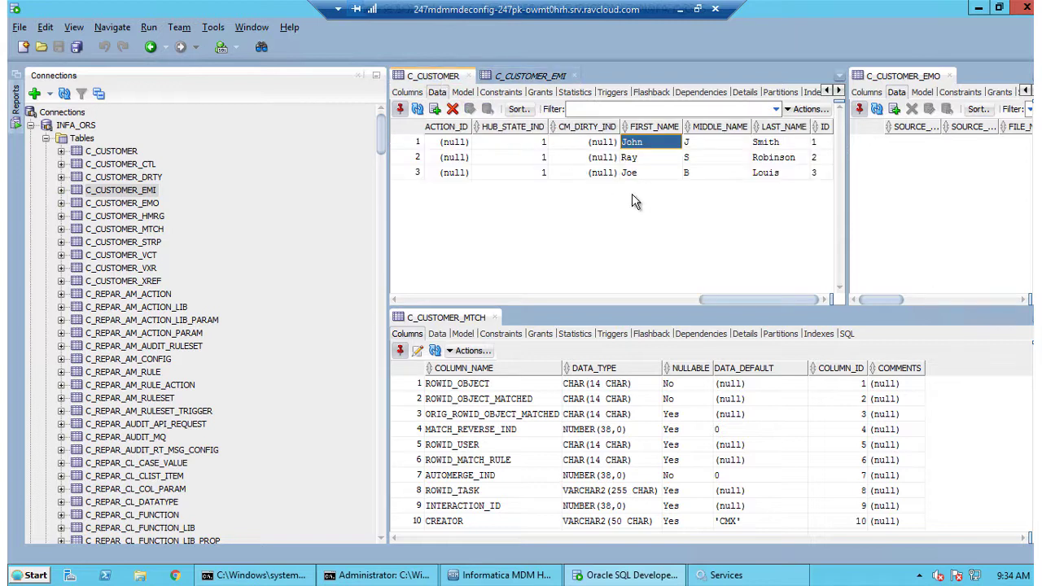
{"action": "left_click", "coordinate": [517, 76]}
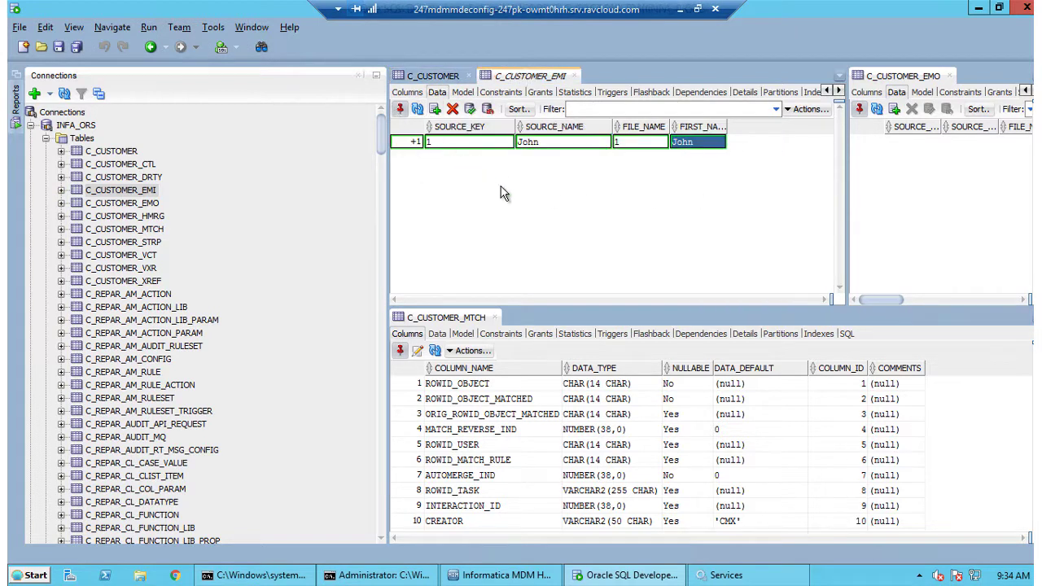
{"action": "key", "text": "F11"}
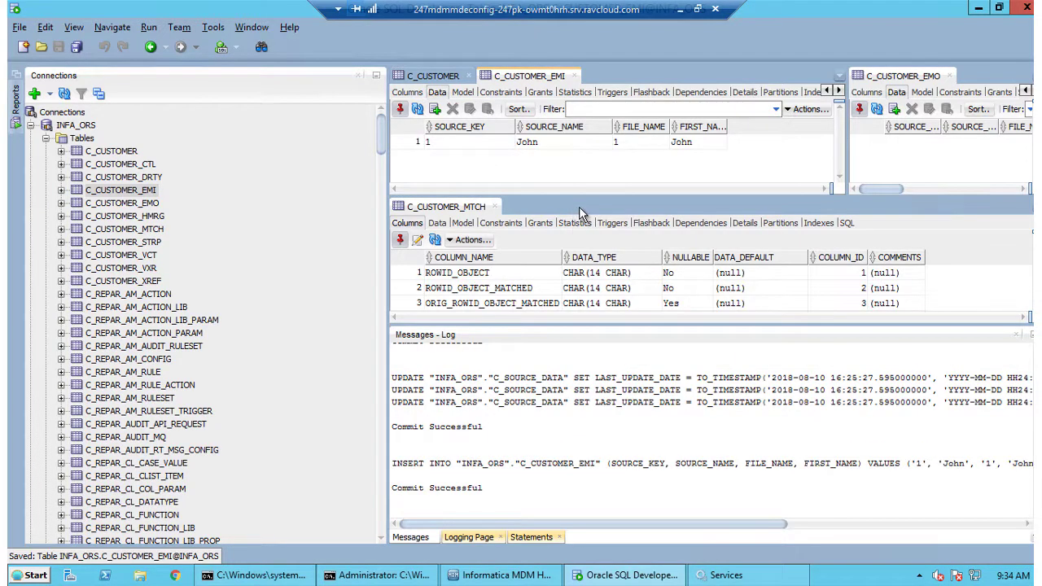
{"action": "left_click", "coordinate": [1029, 335]}
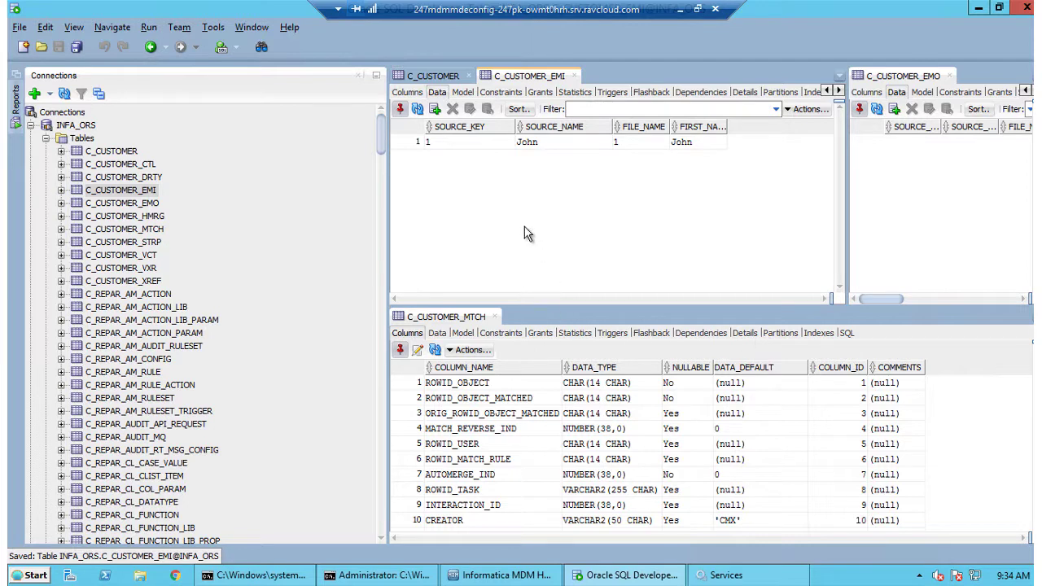
- Show the C_CUSTOMER_MTCH data and arrange the C_CUSTOMER_EMI and C_CUSTOMER_EMO grids so their columns are readable side by side
{"action": "left_click_drag", "start_coordinate": [845, 226], "coordinate": [682, 226]}
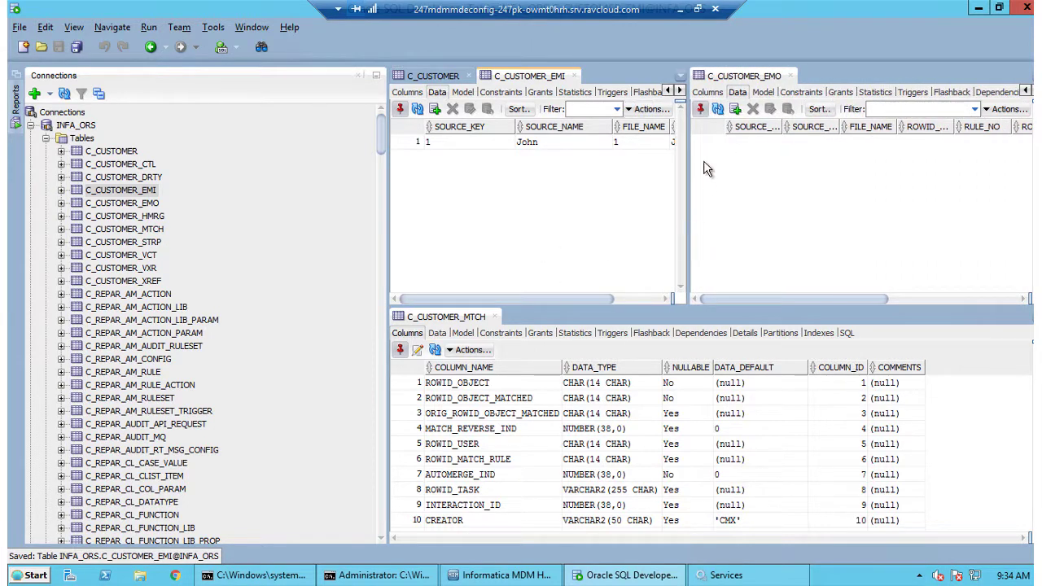
{"action": "left_click", "coordinate": [437, 333]}
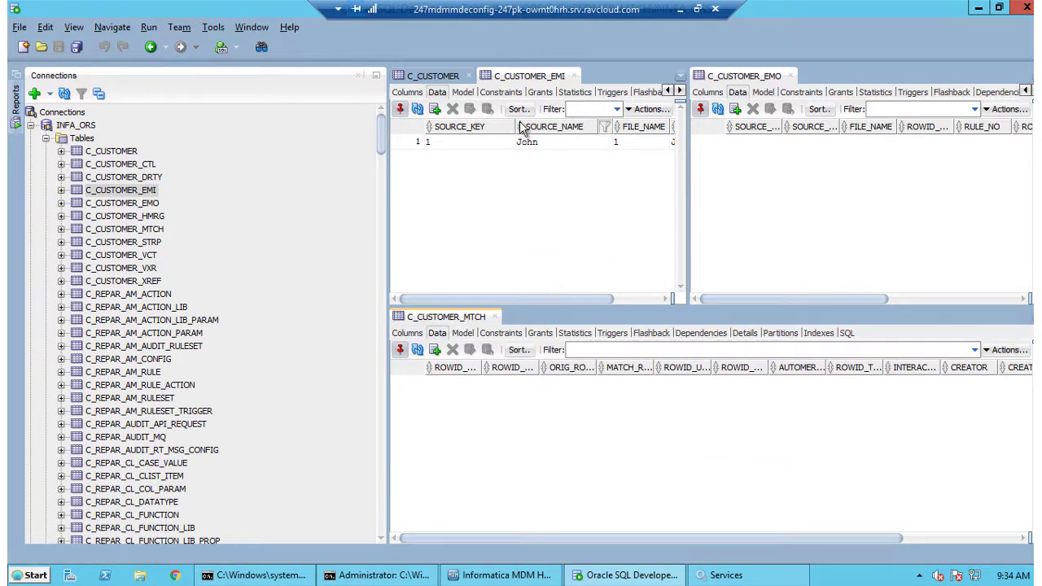
{"action": "left_click_drag", "start_coordinate": [513, 126], "coordinate": [489, 126]}
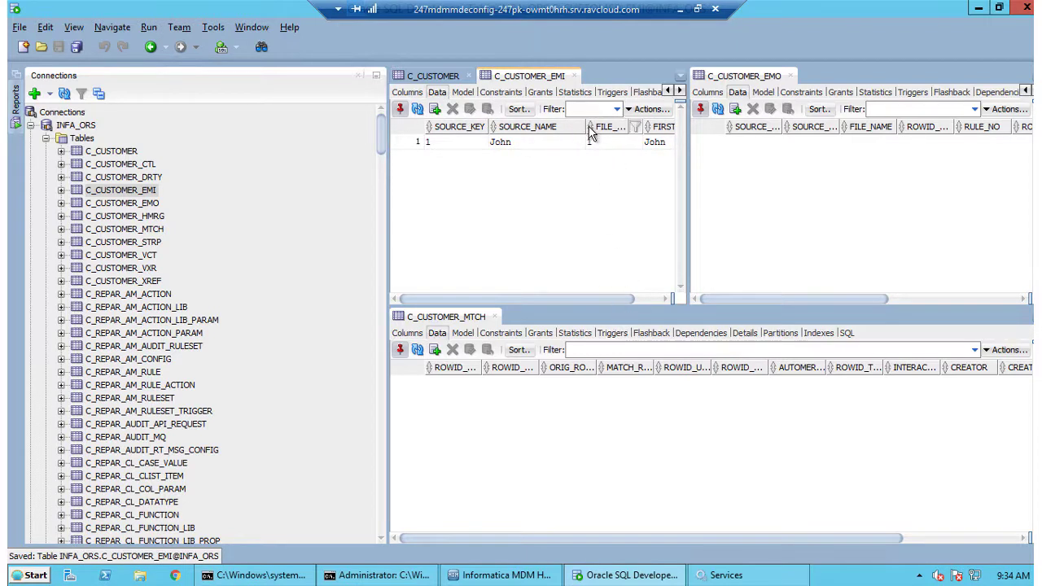
{"action": "left_click_drag", "start_coordinate": [582, 127], "coordinate": [559, 127]}
- Switch to the Informatica MDM Hub Console and execute the External Match batch for C_CUSTOMER with match set My_RS
{"action": "left_click", "coordinate": [503, 574]}
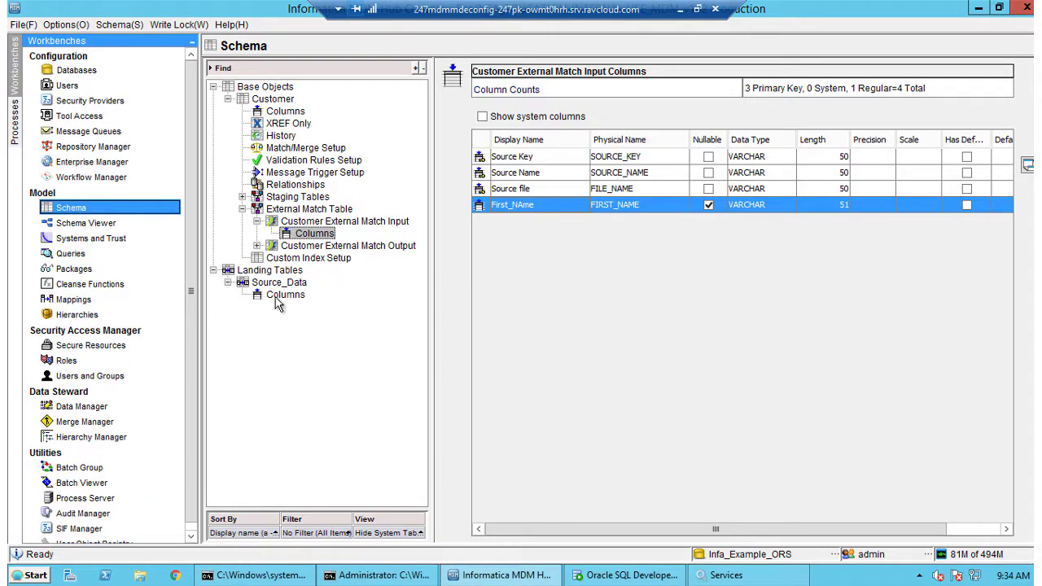
{"action": "left_click", "coordinate": [96, 483]}
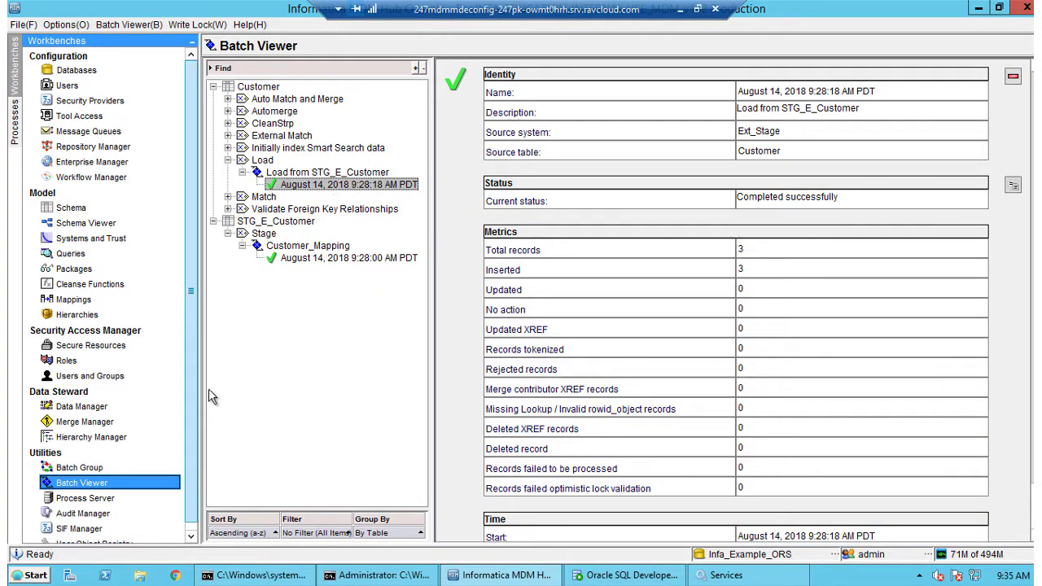
{"action": "double_click", "coordinate": [286, 137]}
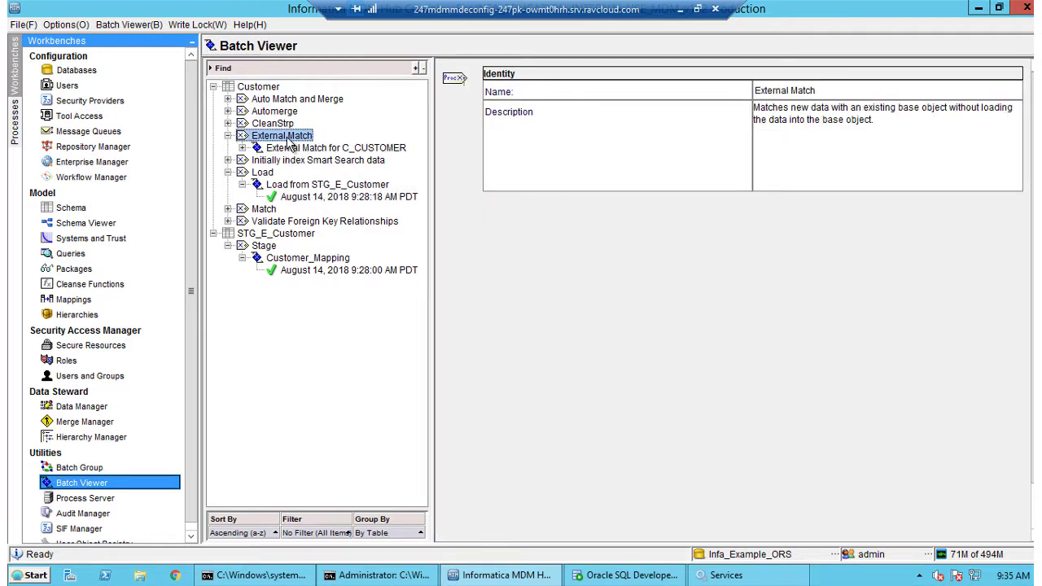
{"action": "left_click", "coordinate": [348, 147]}
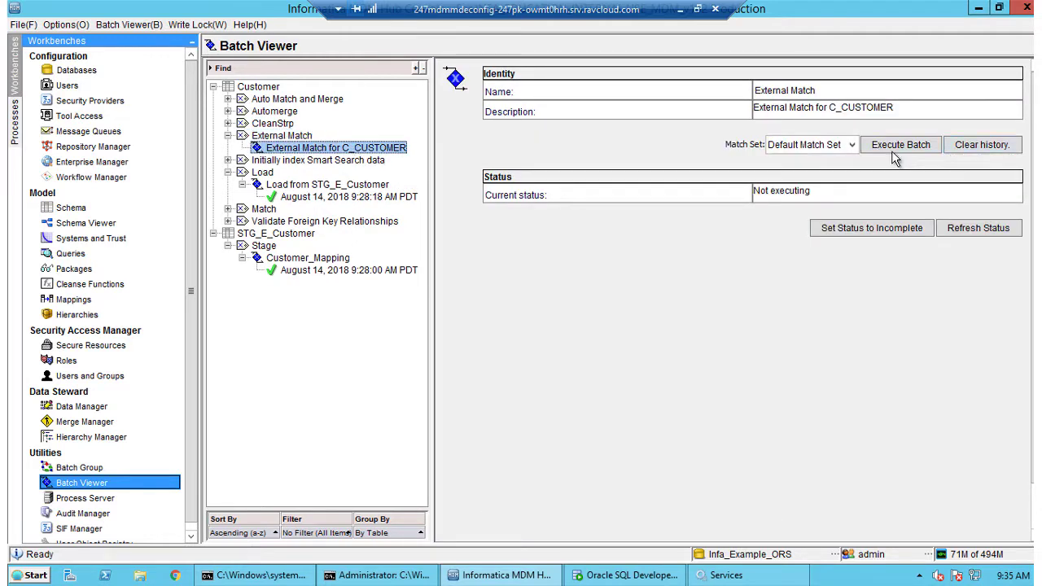
{"action": "left_click", "coordinate": [852, 145]}
{"action": "left_click", "coordinate": [824, 175]}
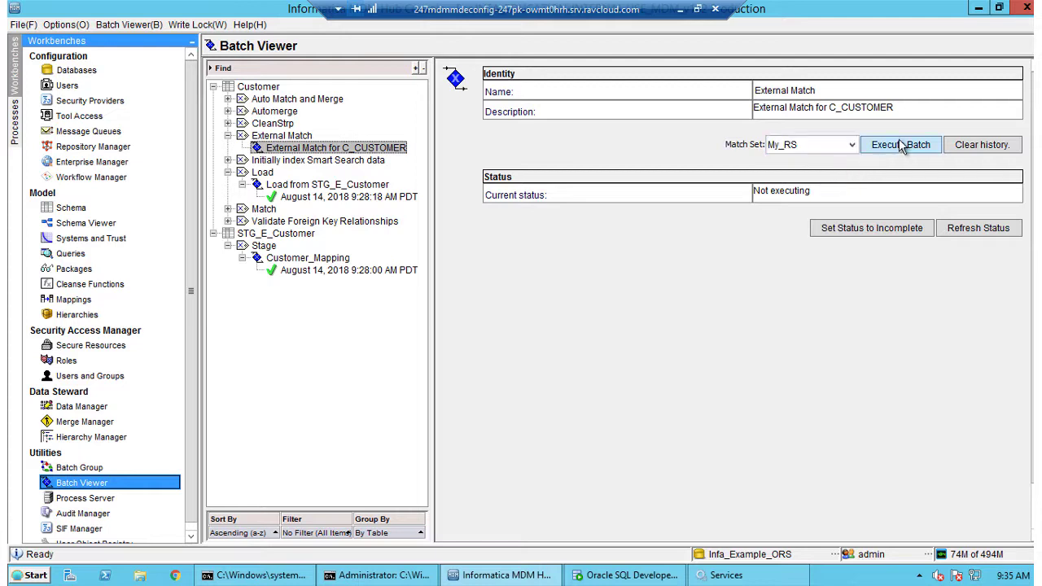
{"action": "left_click", "coordinate": [902, 145]}
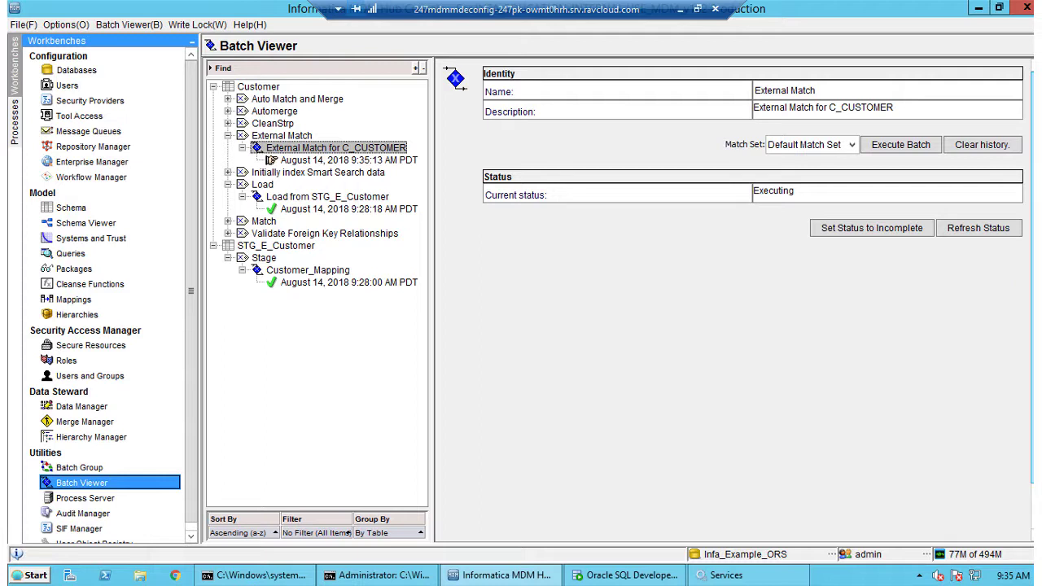
- Refresh the External Match status and examine the run's matched-record and manual-merge metrics
{"action": "left_click", "coordinate": [983, 229]}
{"action": "left_click", "coordinate": [341, 162]}
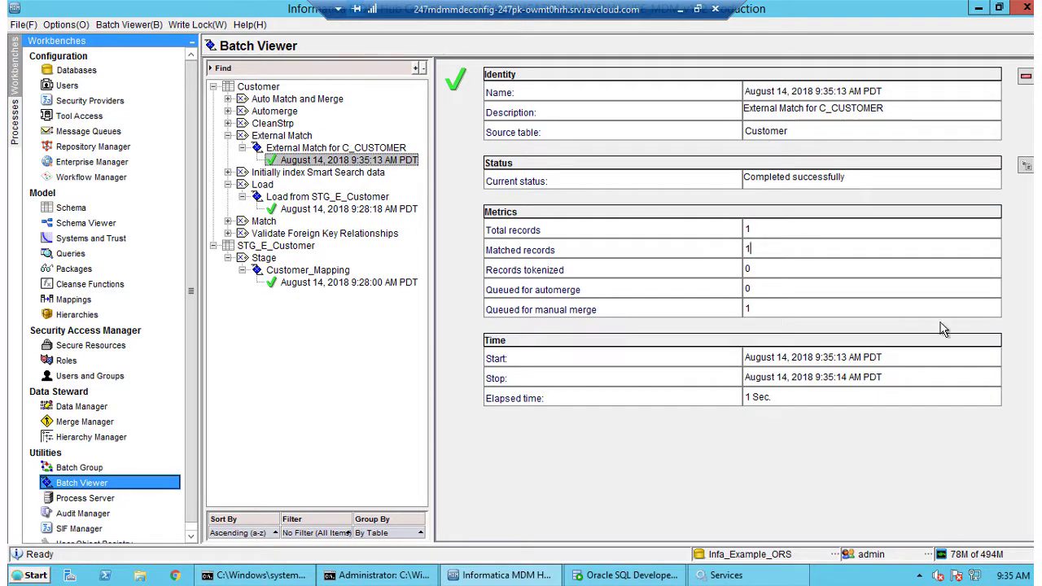
{"action": "double_click", "coordinate": [756, 310]}
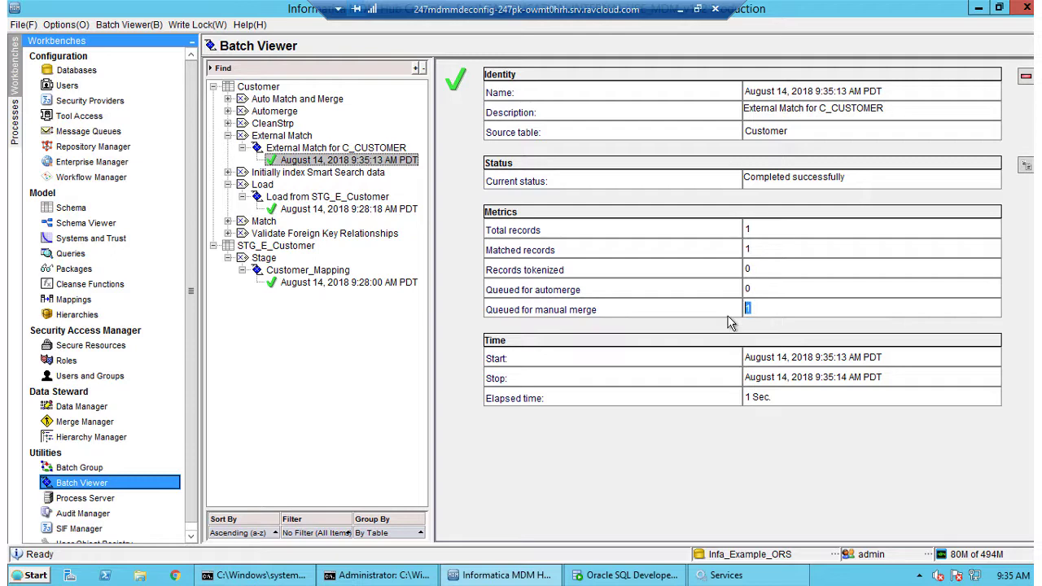
- Switch to Oracle SQL Developer, refresh the C_CUSTOMER_MTCH and C_CUSTOMER_EMO data, and examine the matched row ID and rule columns
{"action": "left_click", "coordinate": [580, 578]}
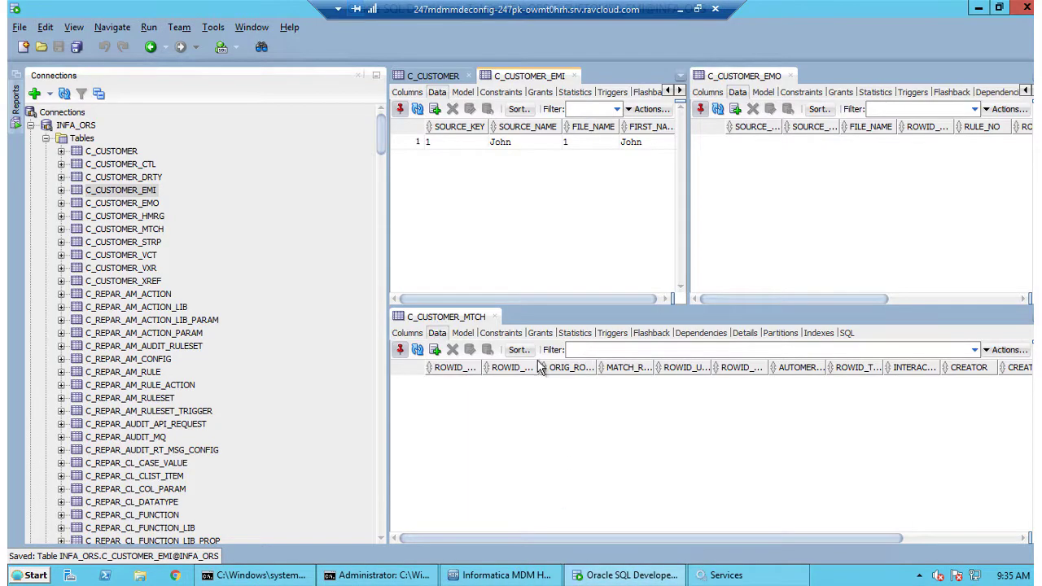
{"action": "left_click", "coordinate": [416, 349]}
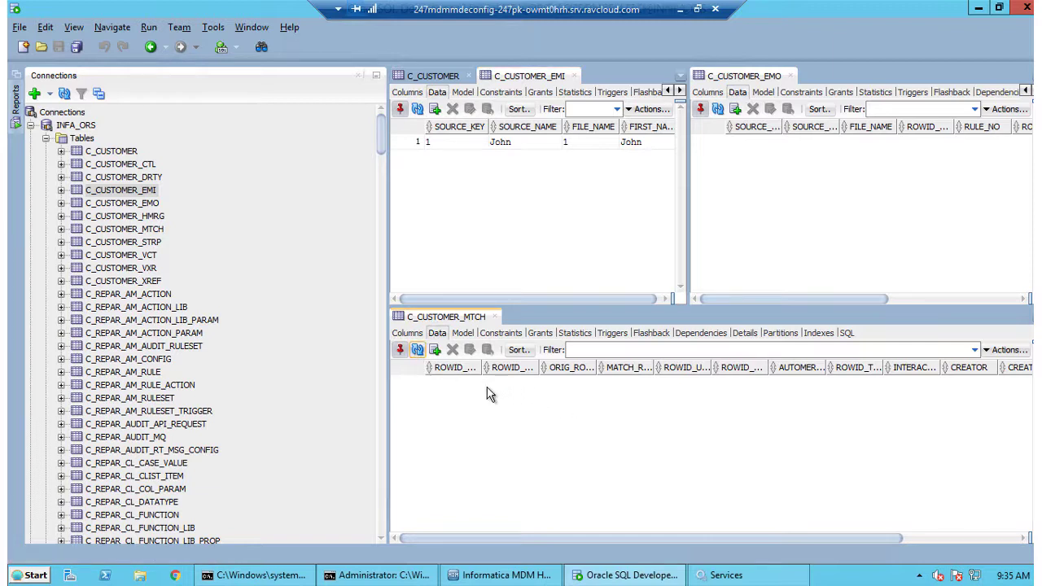
{"action": "left_click", "coordinate": [717, 108]}
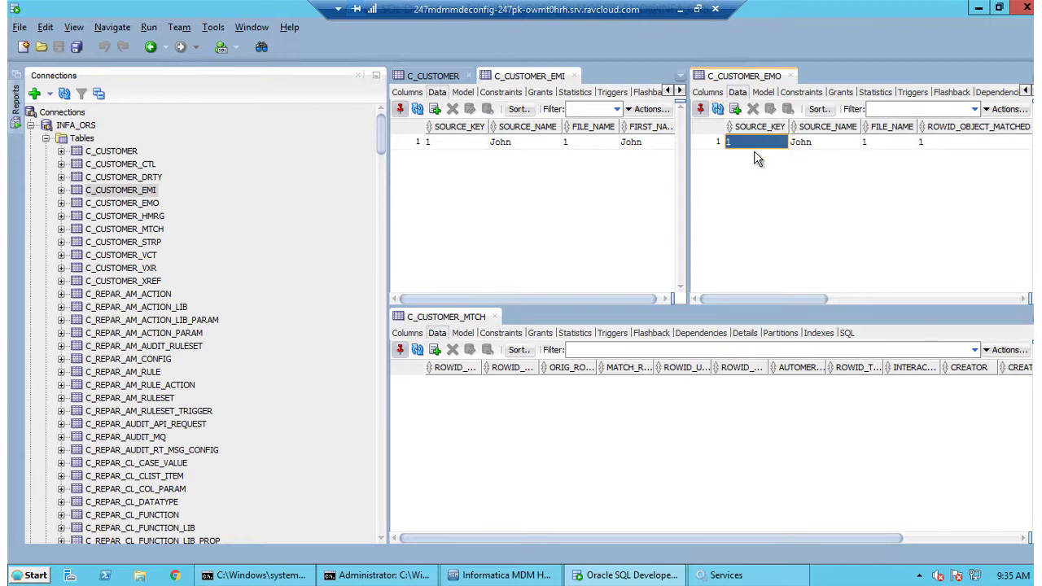
{"action": "left_click_drag", "start_coordinate": [769, 299], "coordinate": [809, 284]}
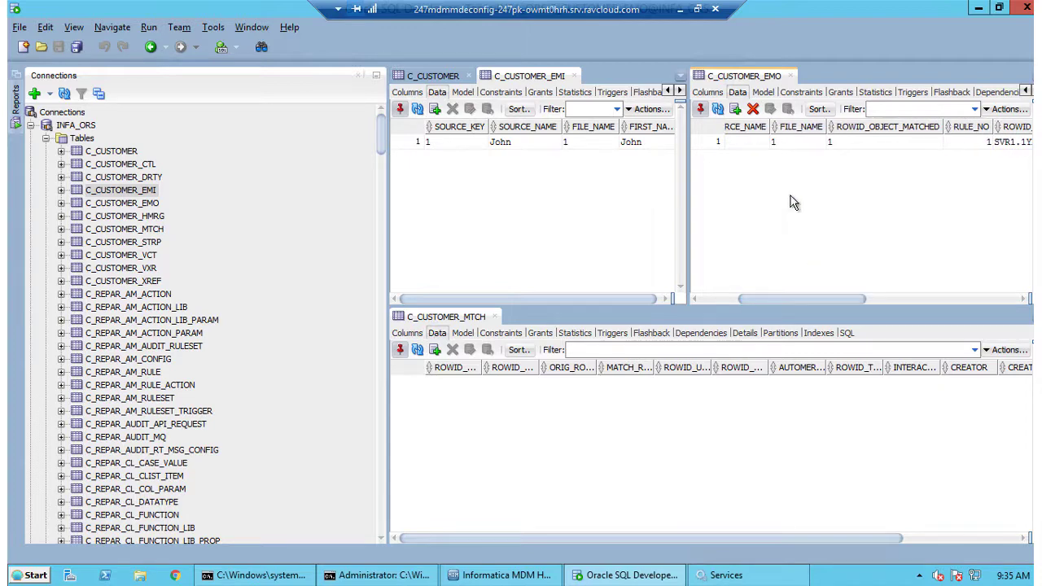
{"action": "left_click", "coordinate": [864, 146]}
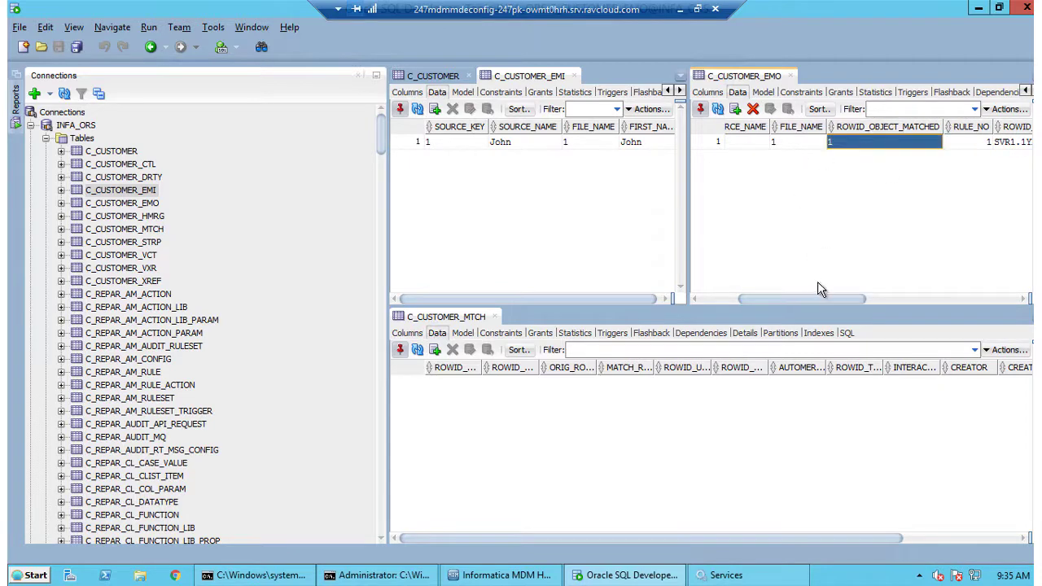
{"action": "left_click_drag", "start_coordinate": [817, 302], "coordinate": [805, 298]}
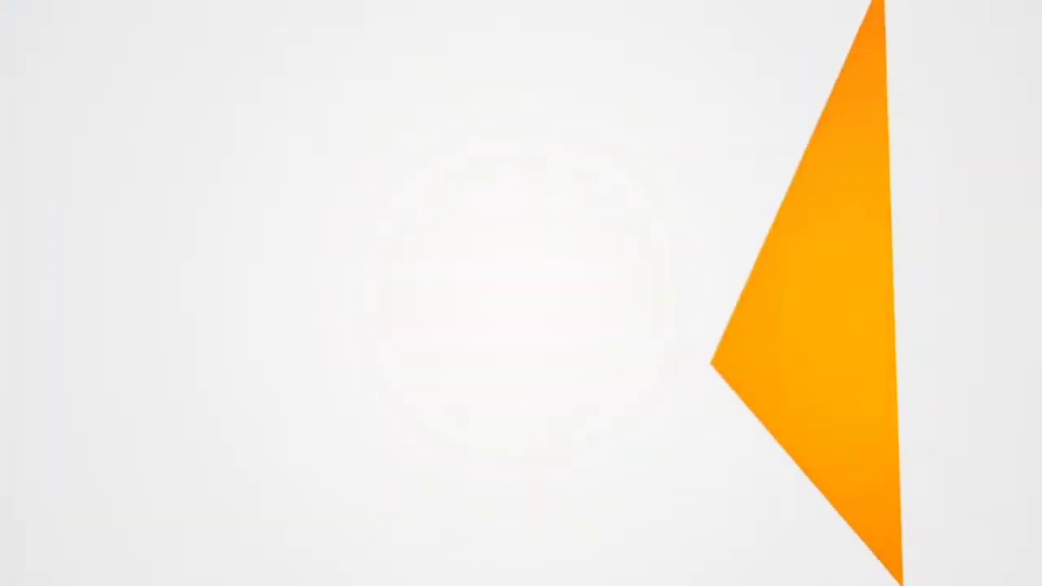